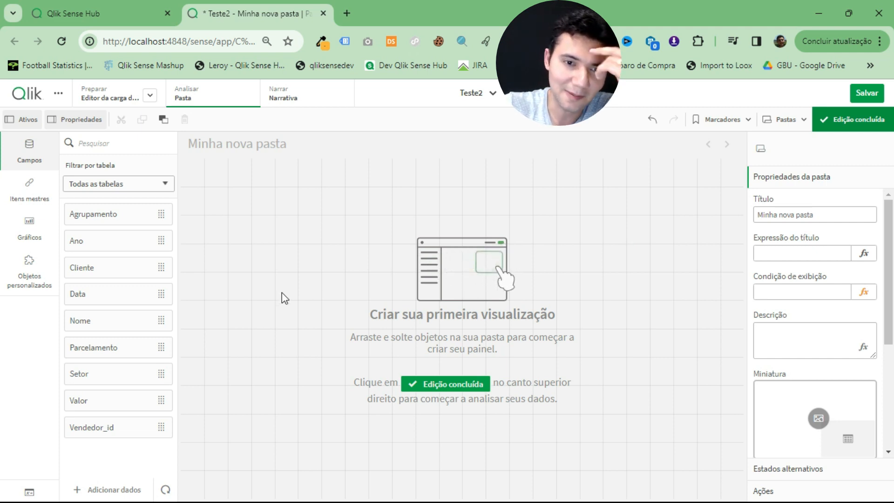
Add a Tabela chart in the sheet's upper-left corner and enlarge it to 13 x 9 grid cells
{"action": "left_click", "coordinate": [146, 148]}
{"action": "type", "text": "tab"}
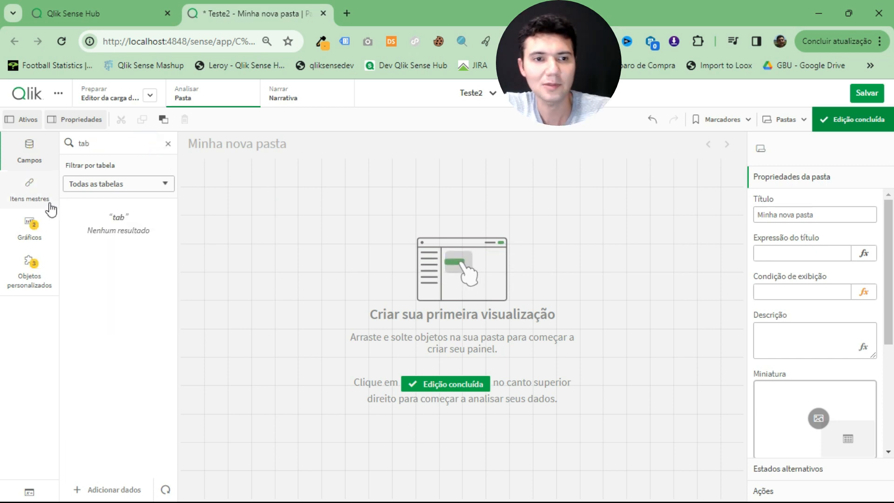
{"action": "left_click", "coordinate": [29, 226]}
{"action": "left_click_drag", "start_coordinate": [114, 176], "coordinate": [349, 196]}
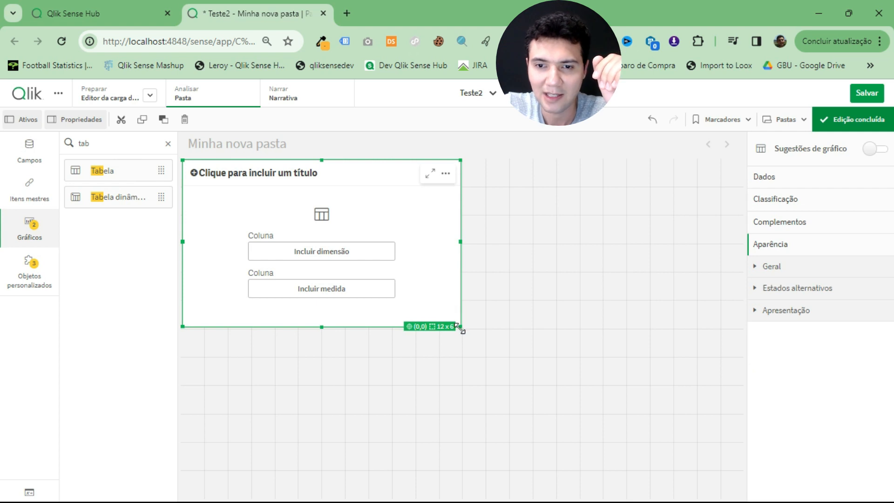
{"action": "left_click_drag", "start_coordinate": [460, 327], "coordinate": [476, 419]}
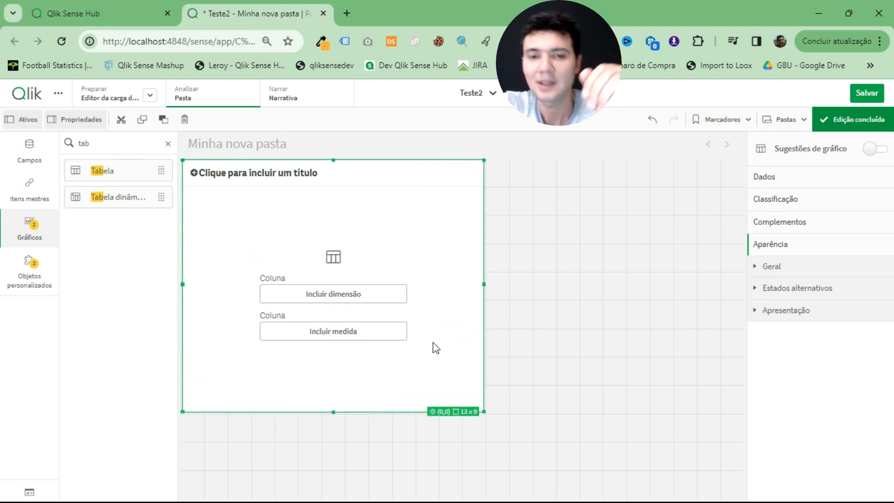
{"action": "left_click", "coordinate": [168, 143]}
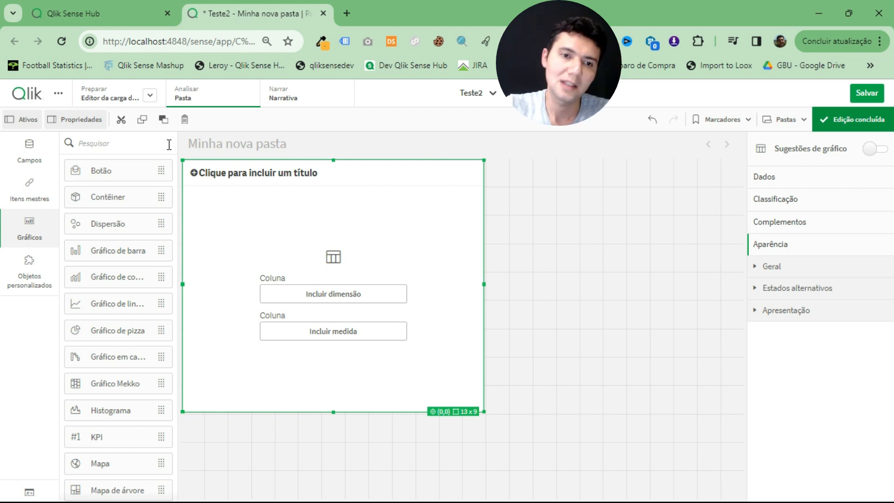
Add the field Agrupamento as the table's dimension
{"action": "left_click", "coordinate": [317, 296]}
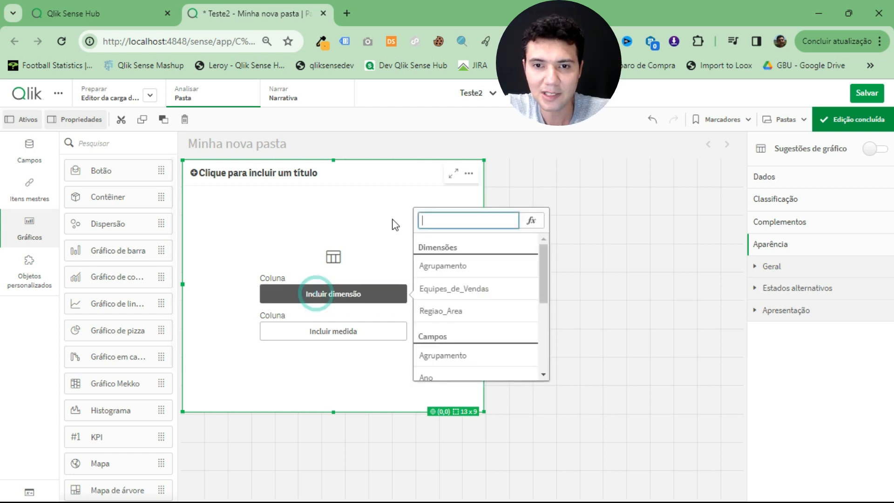
{"action": "type", "text": "Agru"}
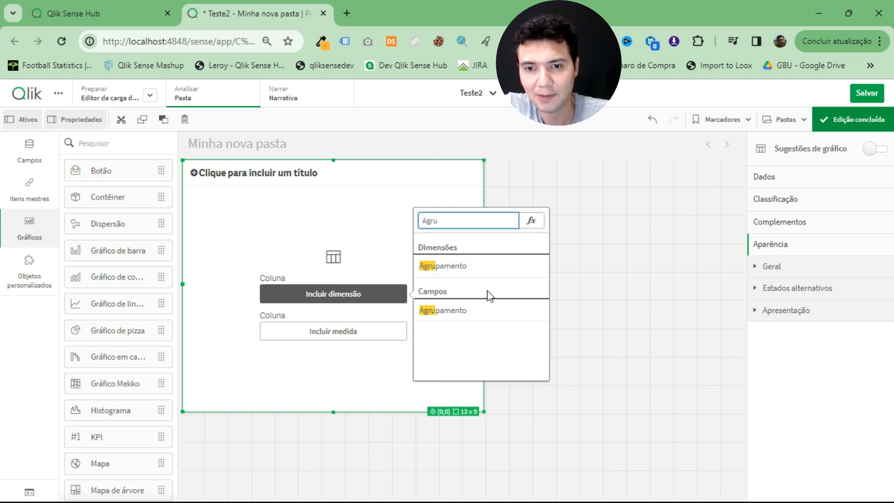
{"action": "left_click", "coordinate": [480, 310]}
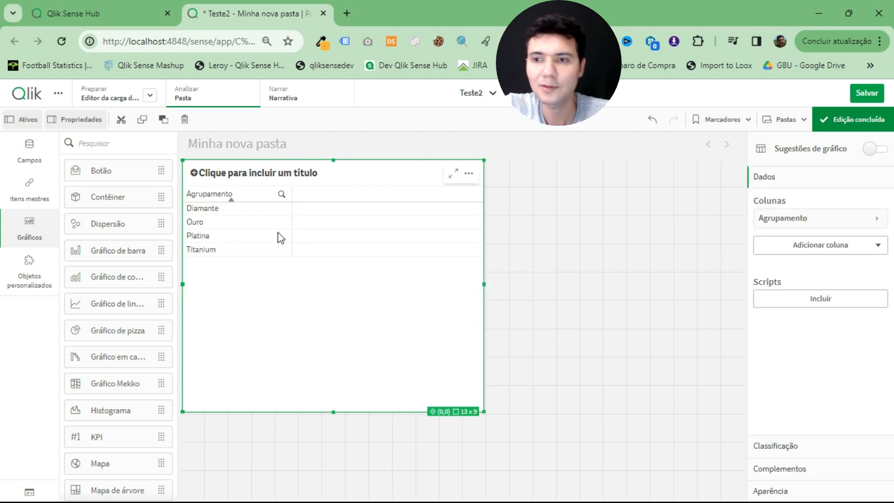
Add a measure column to the table using the Sum aggregation of Valor
{"action": "left_click", "coordinate": [804, 251]}
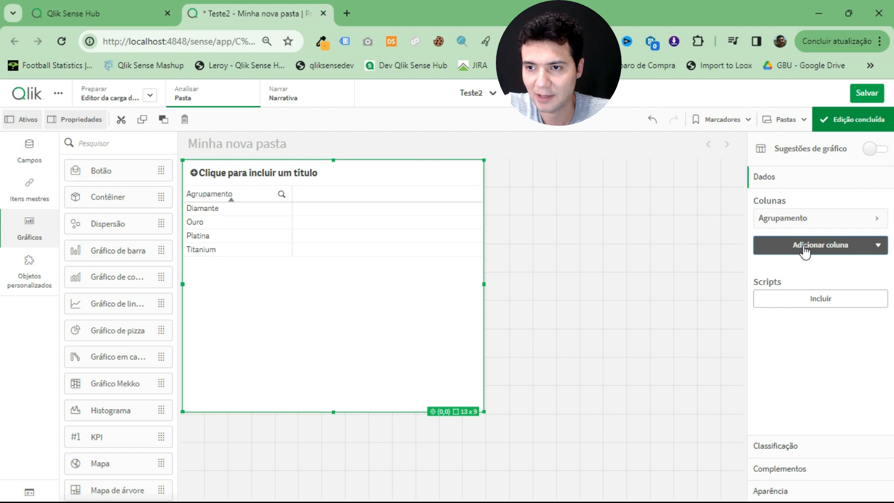
{"action": "left_click", "coordinate": [805, 250]}
{"action": "left_click", "coordinate": [806, 294]}
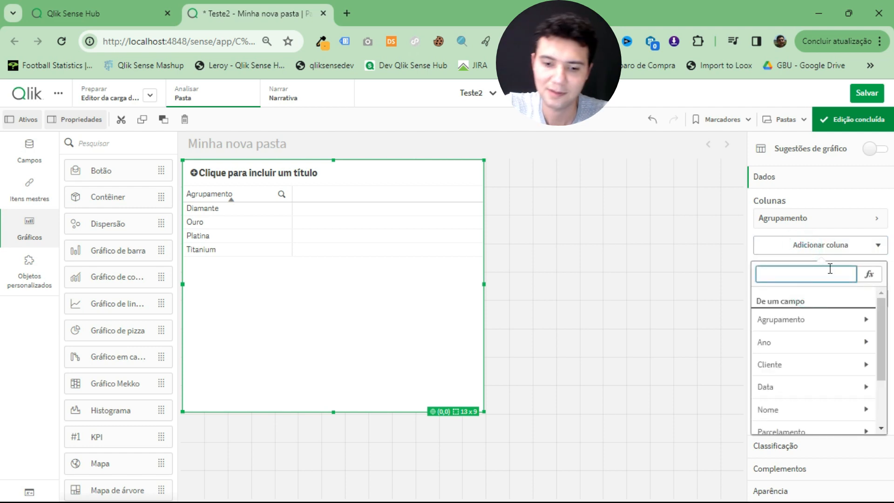
{"action": "type", "text": "valo"}
{"action": "left_click", "coordinate": [823, 318]}
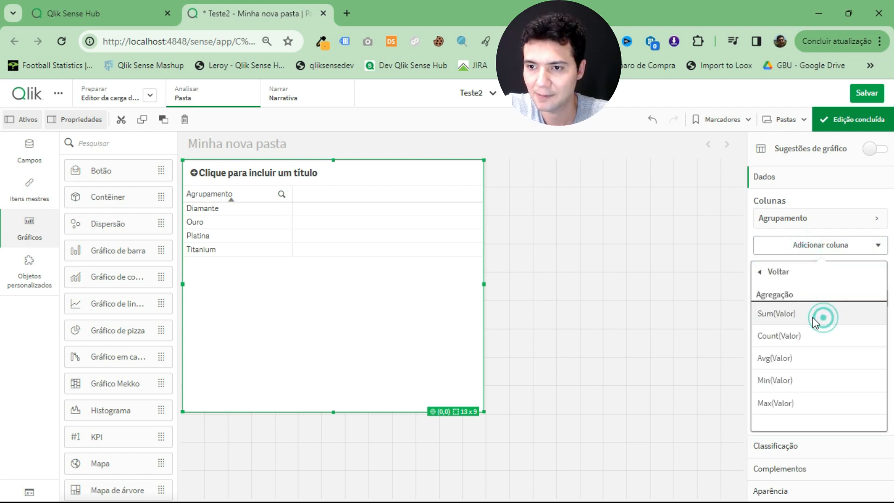
{"action": "left_click", "coordinate": [789, 314]}
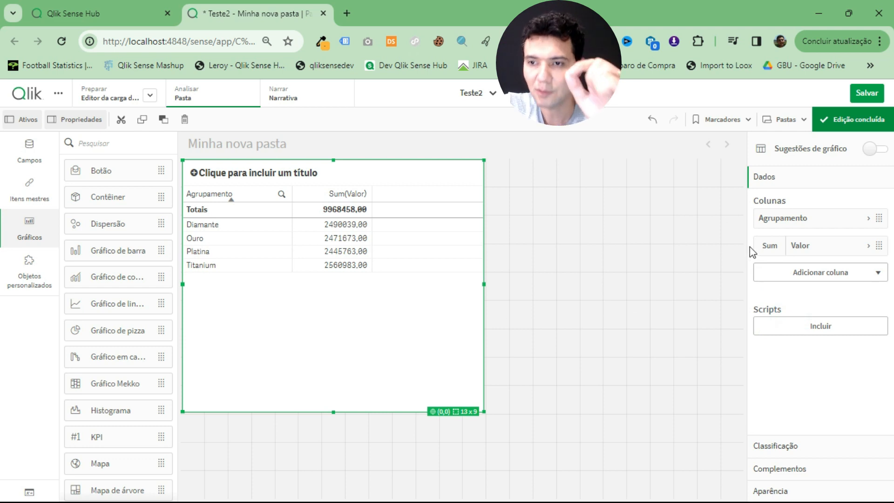
Set the Sum(Valor) column's number format to Número and its totals function to Avg
{"action": "left_click", "coordinate": [814, 245]}
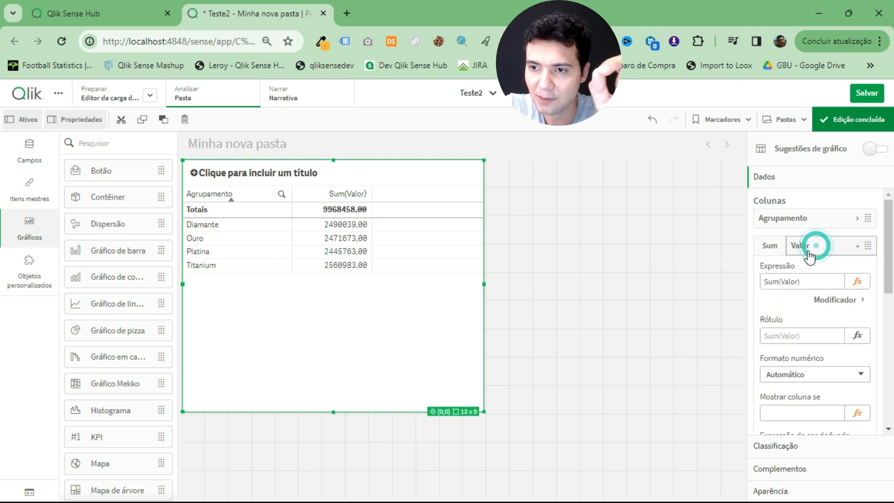
{"action": "left_click", "coordinate": [784, 375]}
{"action": "left_click", "coordinate": [780, 397]}
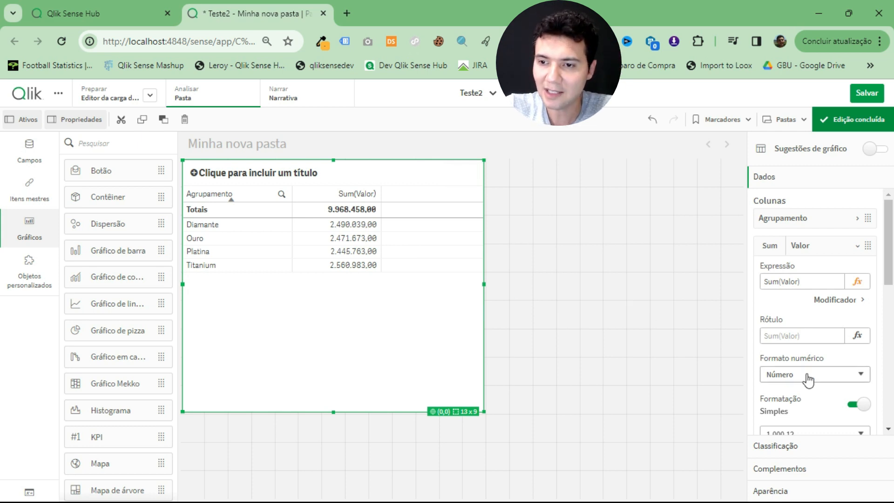
{"action": "scroll", "coordinate": [808, 380], "scroll_direction": "down", "scroll_amount": 5}
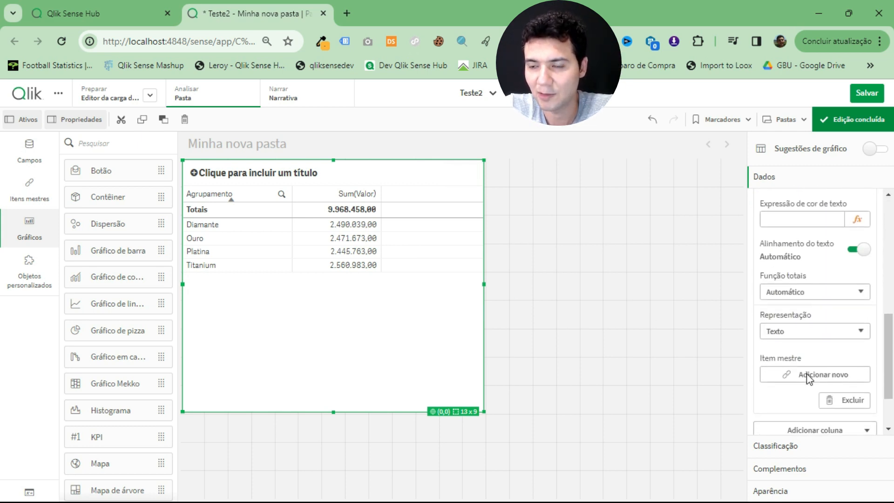
{"action": "left_click", "coordinate": [791, 288]}
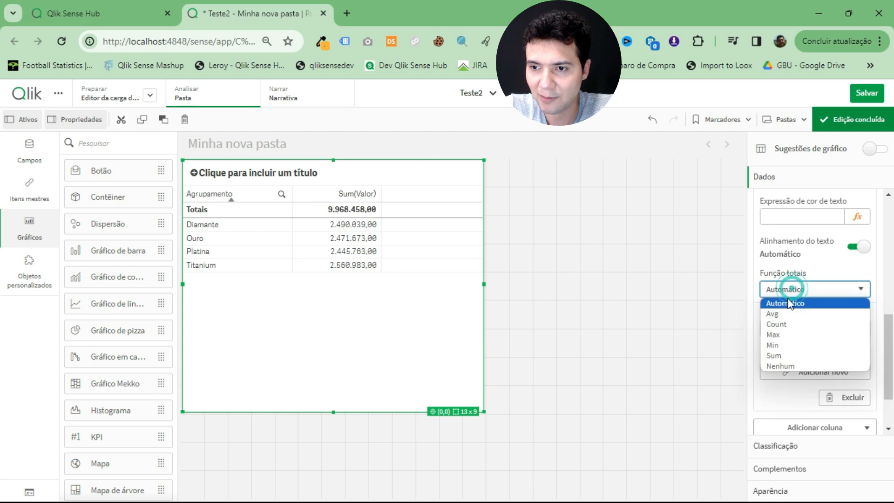
{"action": "left_click", "coordinate": [788, 314]}
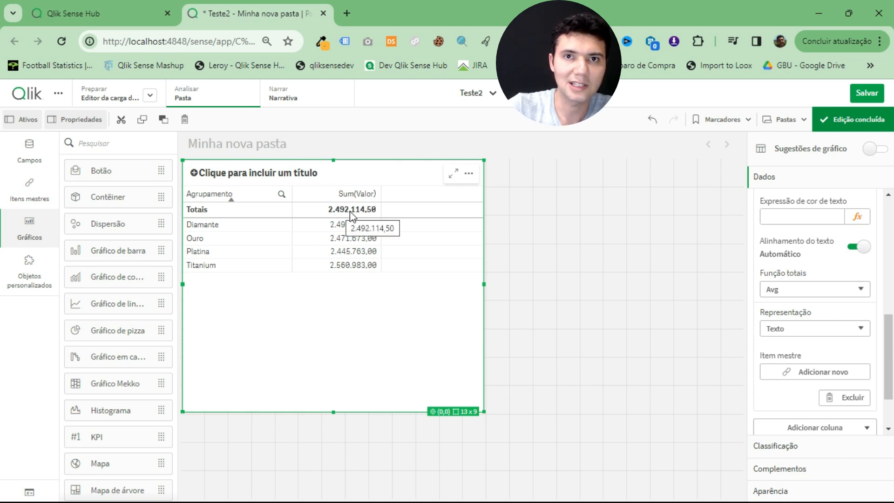
Add a KPI chart beside the table and give it Avg(Valor) as its measure
{"action": "left_click", "coordinate": [135, 145]}
{"action": "type", "text": "kpi"}
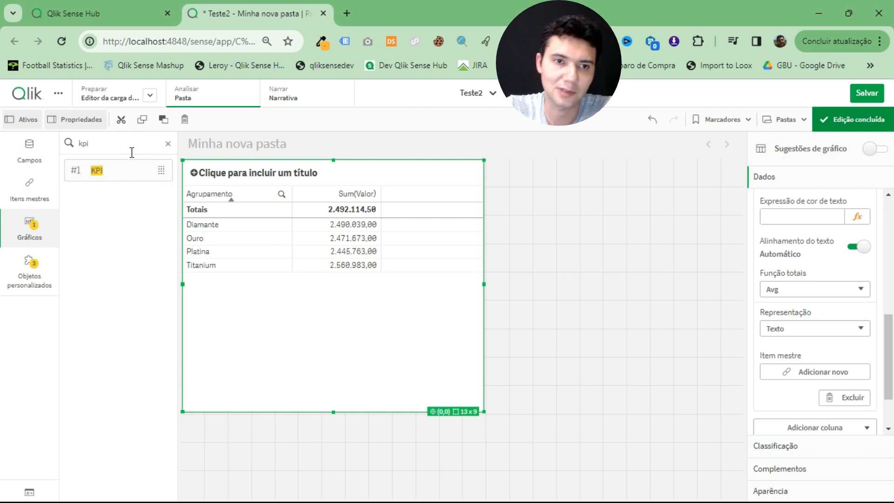
{"action": "left_click_drag", "start_coordinate": [120, 172], "coordinate": [602, 214]}
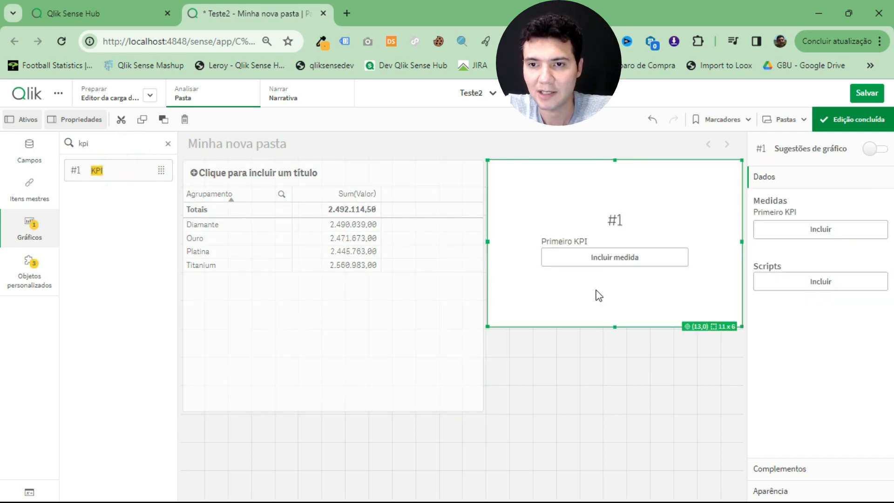
{"action": "left_click", "coordinate": [637, 261]}
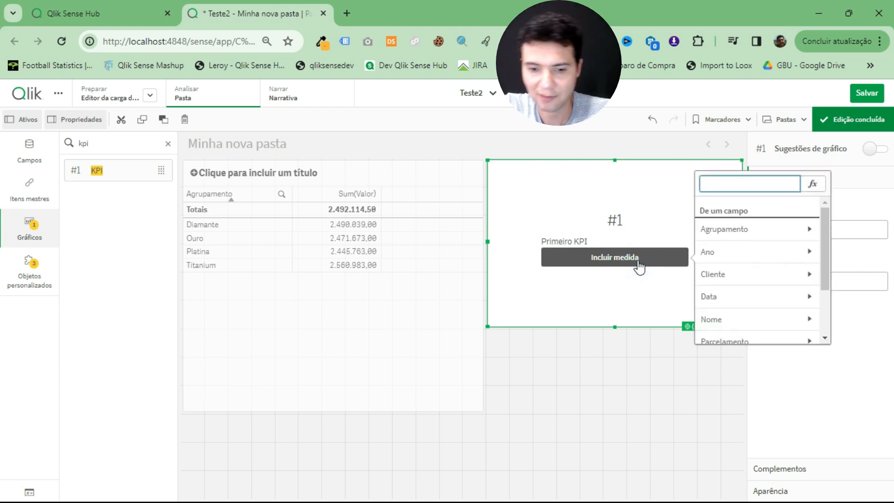
{"action": "type", "text": "valor"}
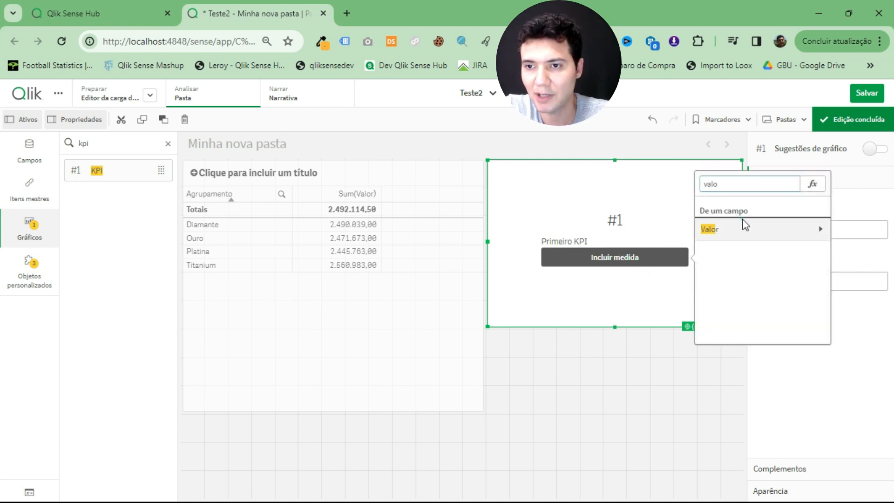
{"action": "left_click", "coordinate": [734, 228]}
{"action": "left_click", "coordinate": [721, 269]}
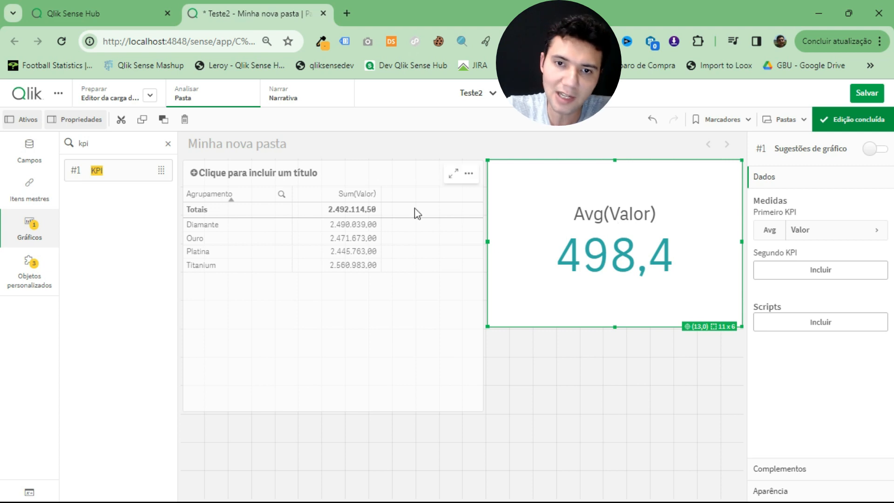
Open the KPI's measure in the expression editor and empty the Avg function, putting its brackets on separate lines
{"action": "left_click", "coordinate": [375, 209]}
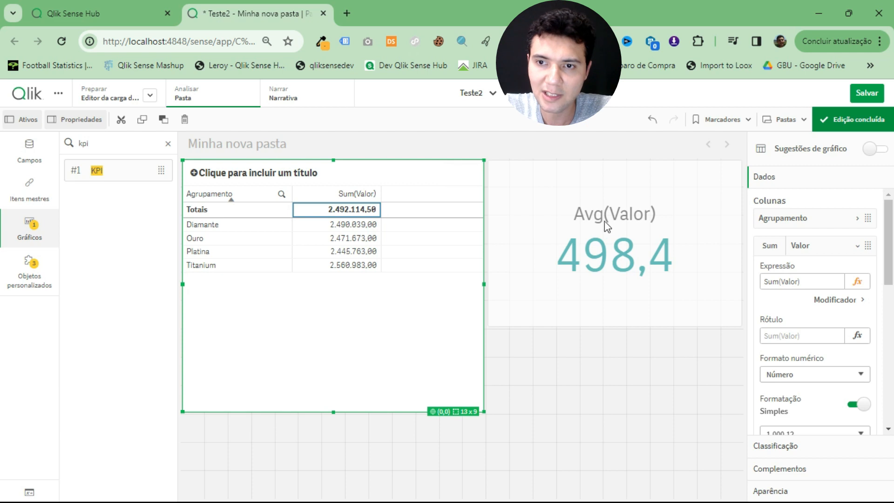
{"action": "left_click", "coordinate": [650, 236]}
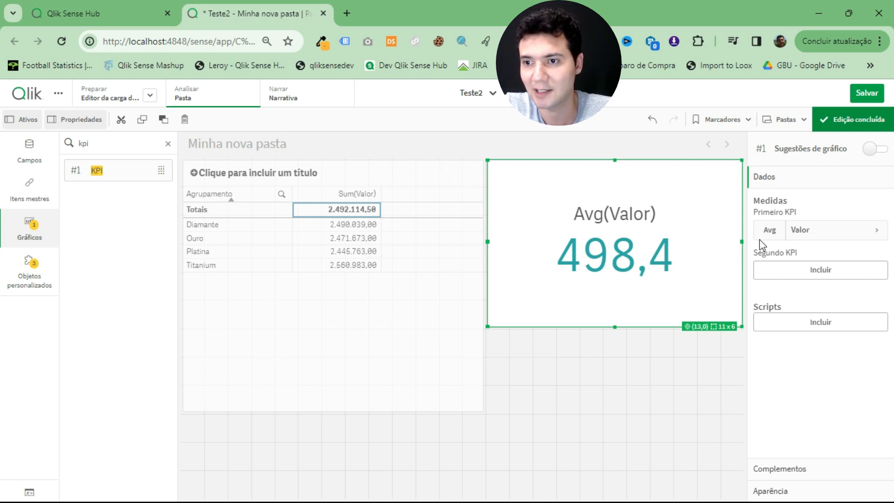
{"action": "left_click", "coordinate": [808, 233]}
{"action": "left_click", "coordinate": [857, 274]}
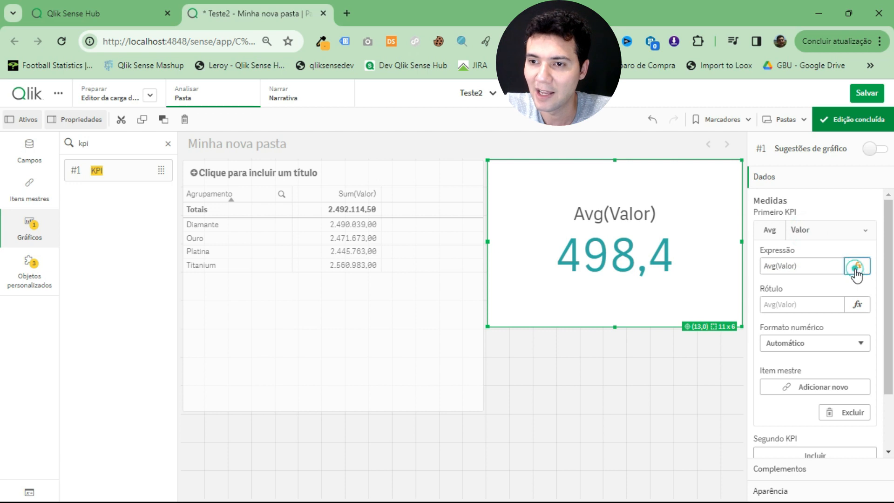
{"action": "left_click", "coordinate": [48, 129]}
{"action": "double_click", "coordinate": [69, 130]}
{"action": "key", "text": "Return"}
{"action": "key", "text": "Return"}
{"action": "key", "text": "Return"}
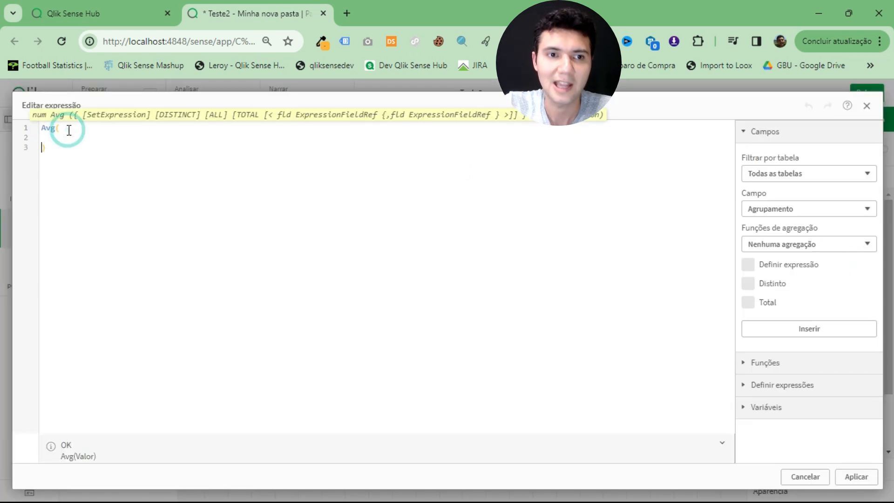
Nest an AGGR function inside Avg with Agrupamento as its grouping dimension, leaving blank lines for the inner expression
{"action": "key", "text": "Up"}
{"action": "type", "text": "AGGR"}
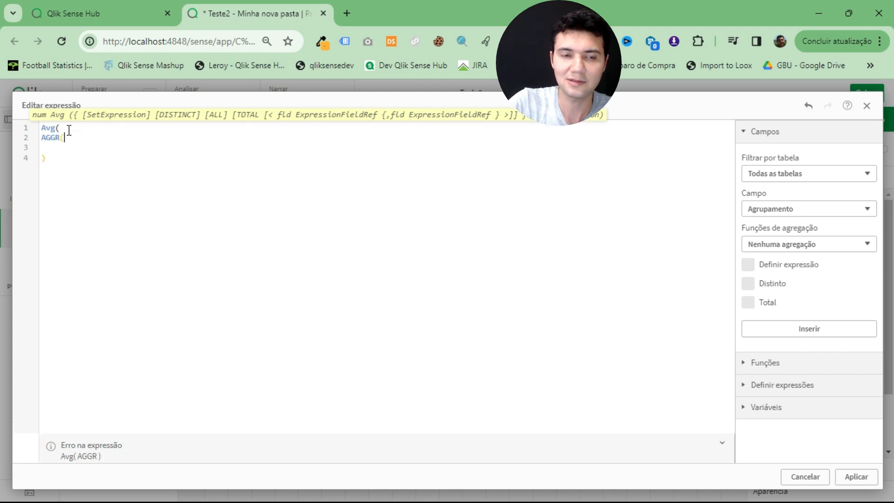
{"action": "type", "text": "("}
{"action": "key", "text": "Return"}
{"action": "key", "text": "Return"}
{"action": "key", "text": "Return"}
{"action": "type", "text": ",agrup"}
{"action": "key", "text": "Return"}
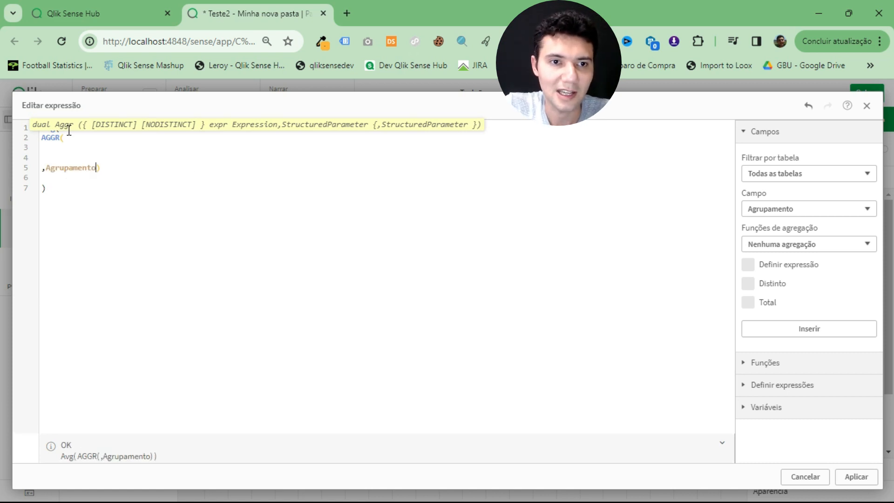
Enter Sum(Valor) as the inner expression of the AGGR function, before the Agrupamento argument
{"action": "left_click", "coordinate": [77, 168]}
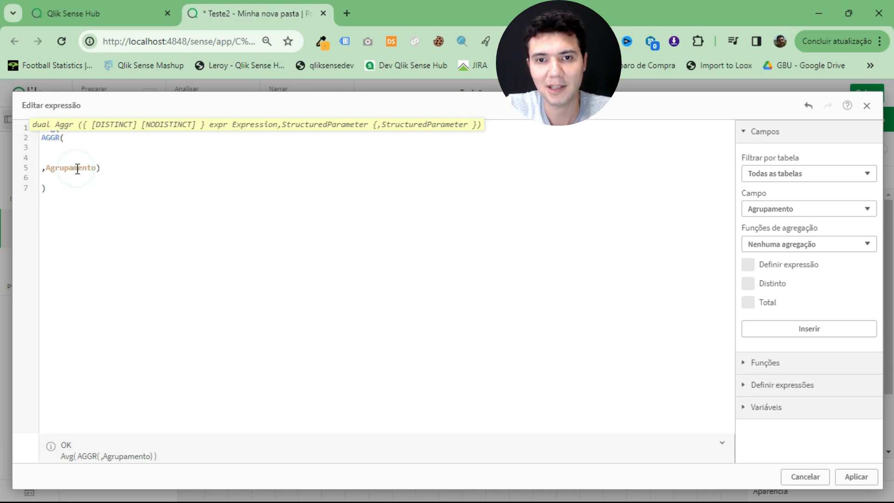
{"action": "left_click", "coordinate": [62, 147]}
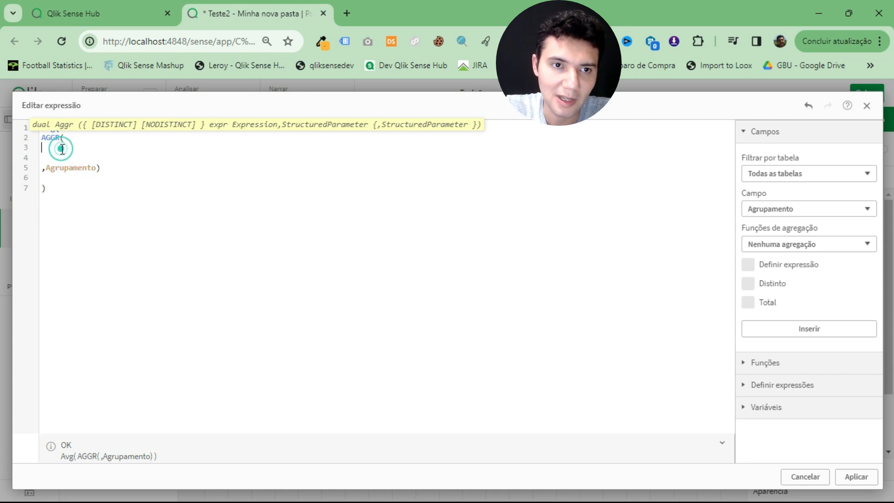
{"action": "left_click", "coordinate": [80, 168]}
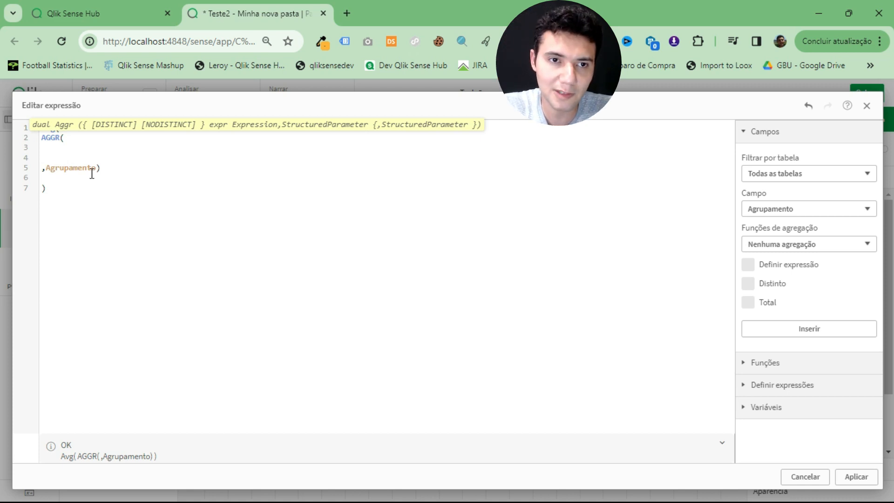
{"action": "left_click", "coordinate": [58, 149]}
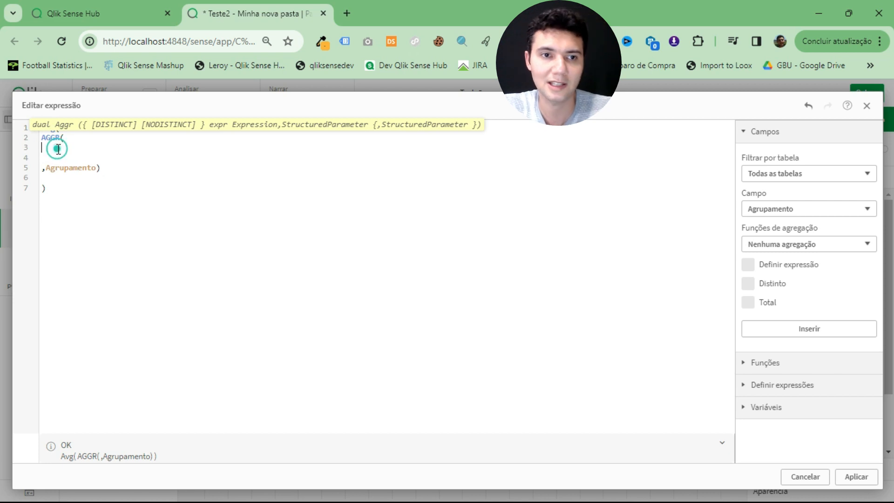
{"action": "key", "text": "Return"}
{"action": "type", "text": "Sum(Valor"}
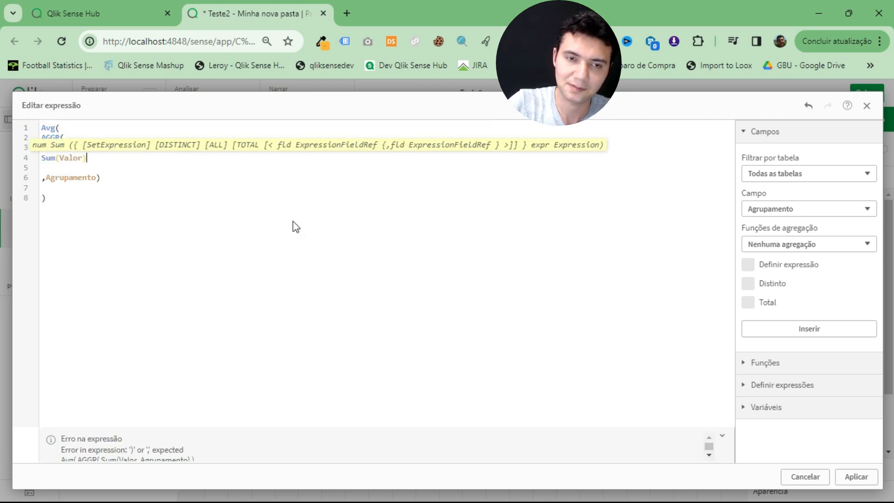
{"action": "type", "text": ")"}
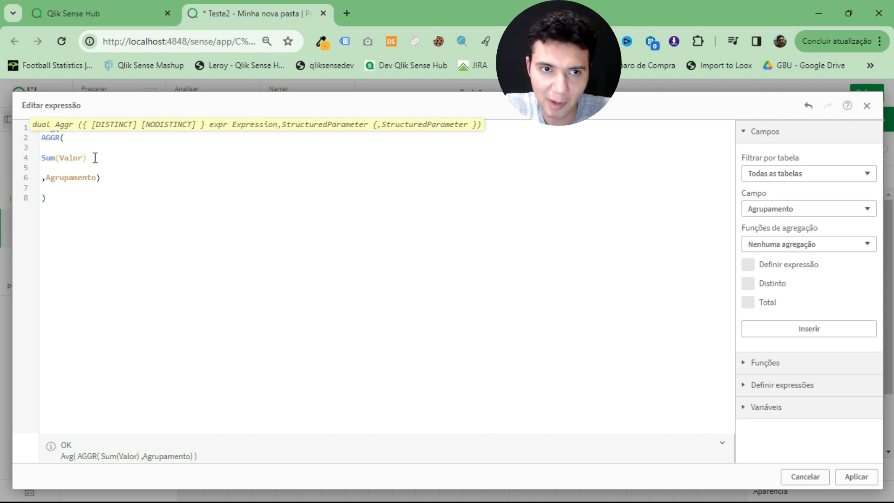
{"action": "left_click_drag", "start_coordinate": [94, 157], "coordinate": [41, 158]}
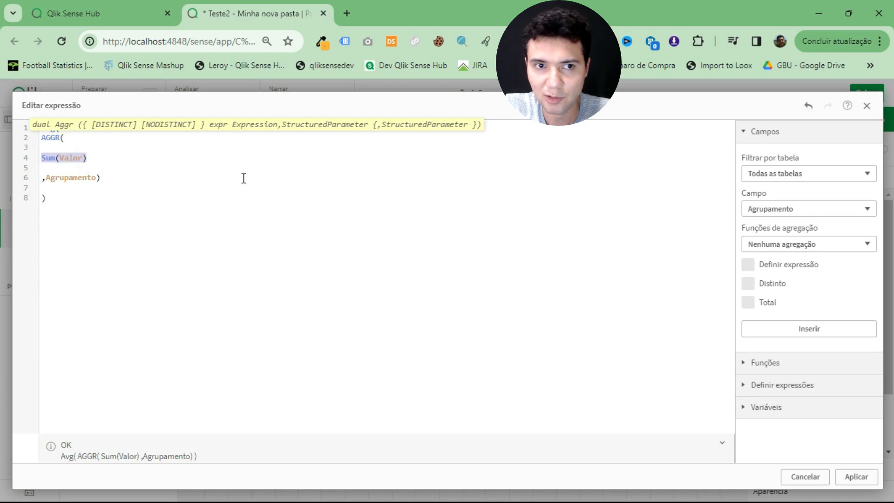
{"action": "left_click", "coordinate": [237, 186]}
{"action": "left_click", "coordinate": [40, 138]}
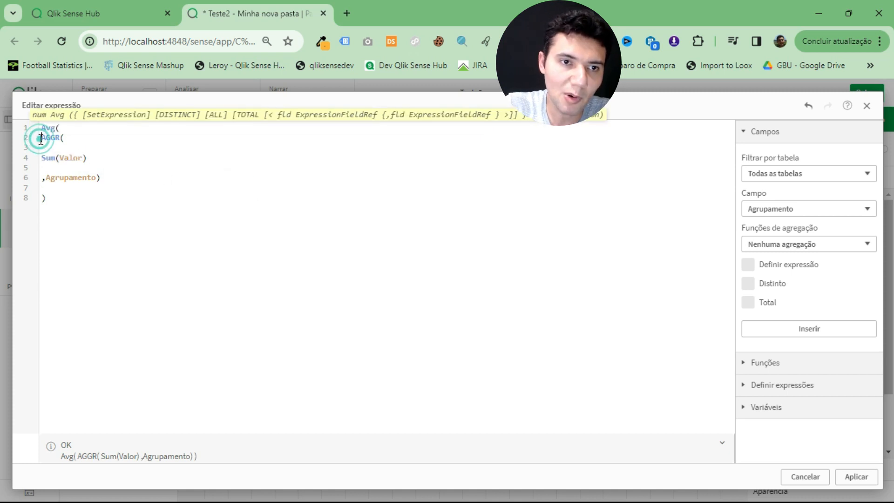
{"action": "key", "text": "shift+Down"}
{"action": "key", "text": "shift+Down"}
{"action": "key", "text": "shift+Down"}
{"action": "key", "text": "shift+Down"}
{"action": "key", "text": "shift+Down"}
{"action": "key", "text": "shift+Down"}
{"action": "key", "text": "shift+Up"}
{"action": "key", "text": "BackSpace"}
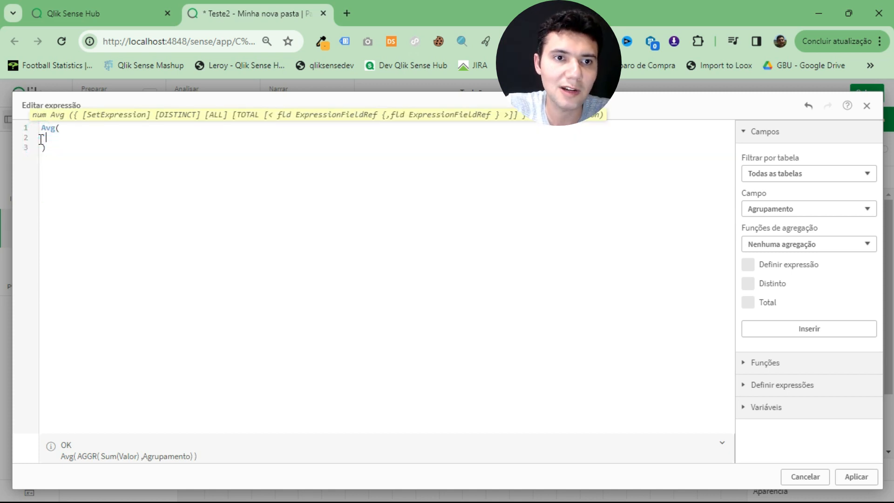
{"action": "key", "text": "ctrl+z"}
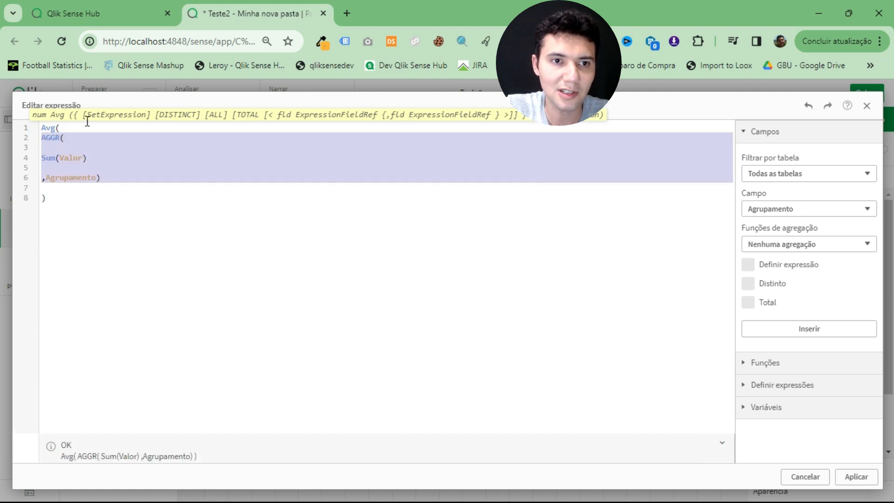
Indent the AGGR line by one level and the Sum(Valor) line by two levels in the expression
{"action": "left_click", "coordinate": [40, 140]}
{"action": "key", "text": "Tab"}
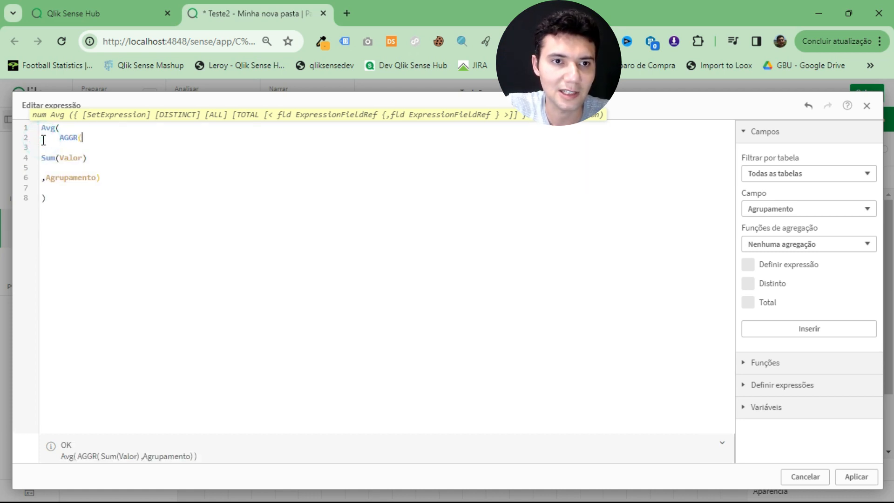
{"action": "key", "text": "Down"}
{"action": "key", "text": "Down"}
{"action": "key", "text": "Home"}
{"action": "key", "text": "Tab"}
{"action": "key", "text": "Tab"}
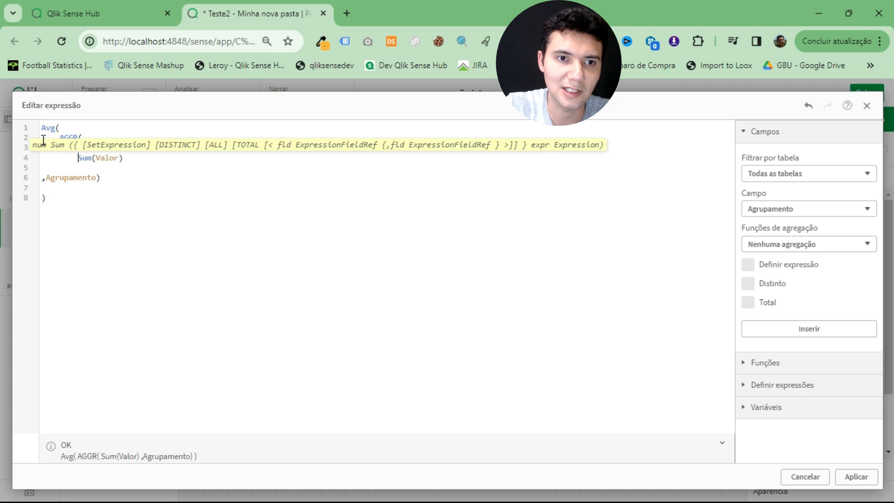
Remove the blank lines around Sum(Valor) and indent the ",Agrupamento)" line by one level
{"action": "key", "text": "Up"}
{"action": "key", "text": "Up"}
{"action": "key", "text": "Up"}
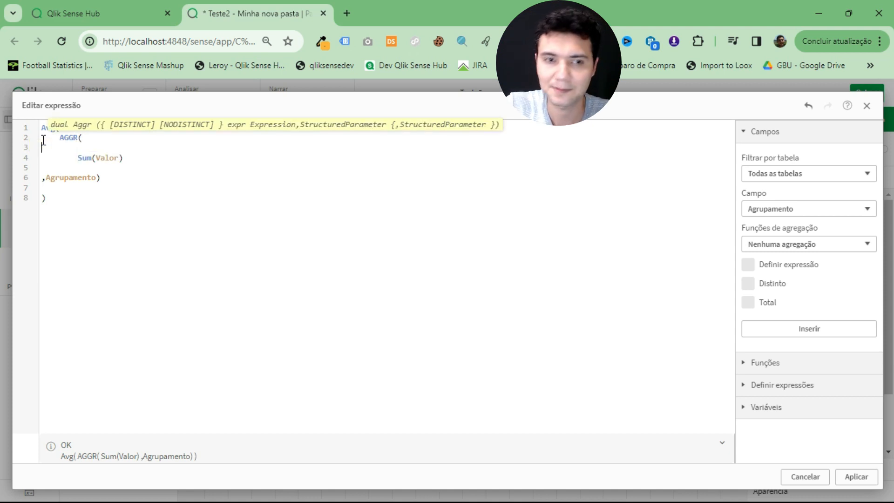
{"action": "key", "text": "Delete"}
{"action": "key", "text": "Down"}
{"action": "key", "text": "Down"}
{"action": "key", "text": "Tab"}
{"action": "key", "text": "Up"}
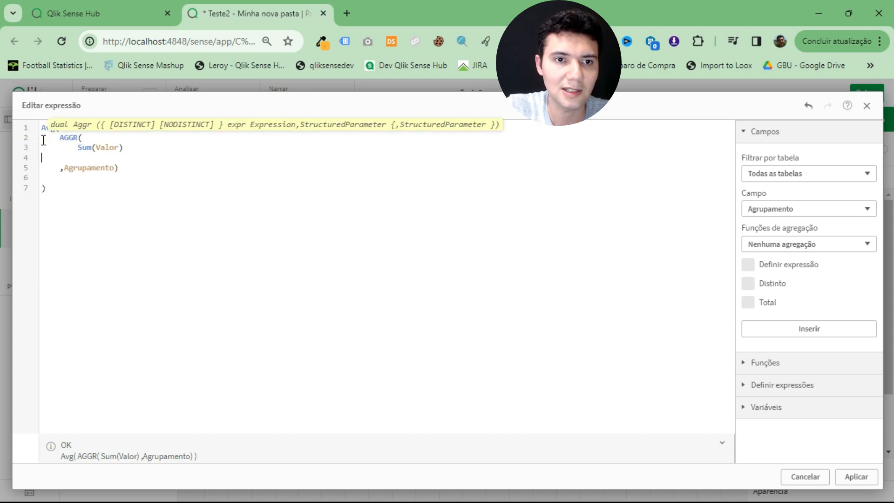
{"action": "key", "text": "shift+Down"}
{"action": "key", "text": "Delete"}
{"action": "key", "text": "Tab"}
Apply the Avg(AGGR(Sum(Valor),Agrupamento)) expression to the KPI and set its number format to Número
{"action": "left_click", "coordinate": [81, 147]}
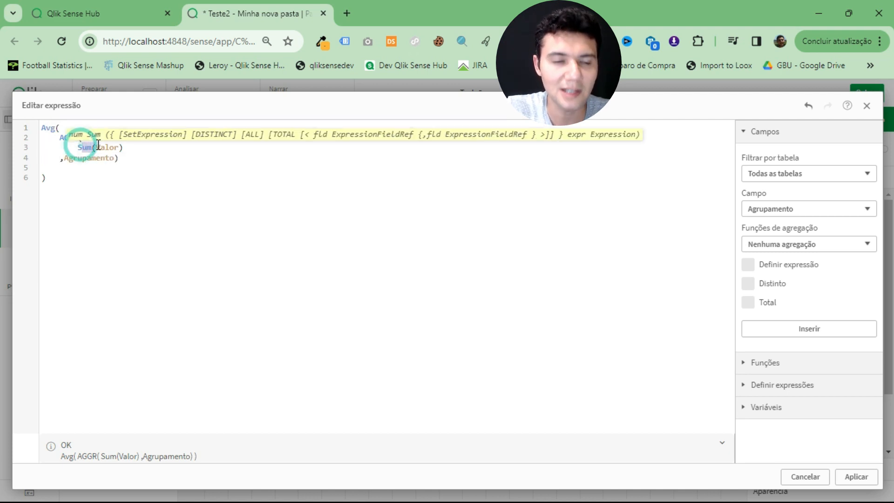
{"action": "left_click", "coordinate": [81, 157]}
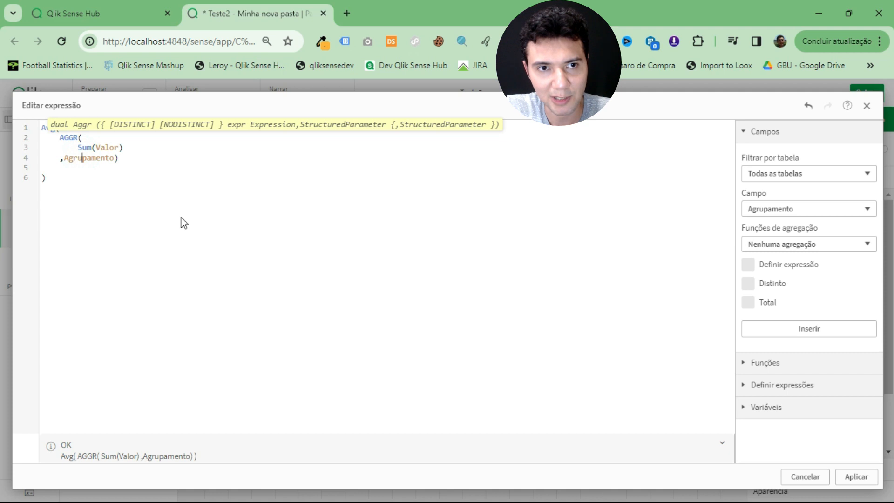
{"action": "left_click", "coordinate": [102, 185]}
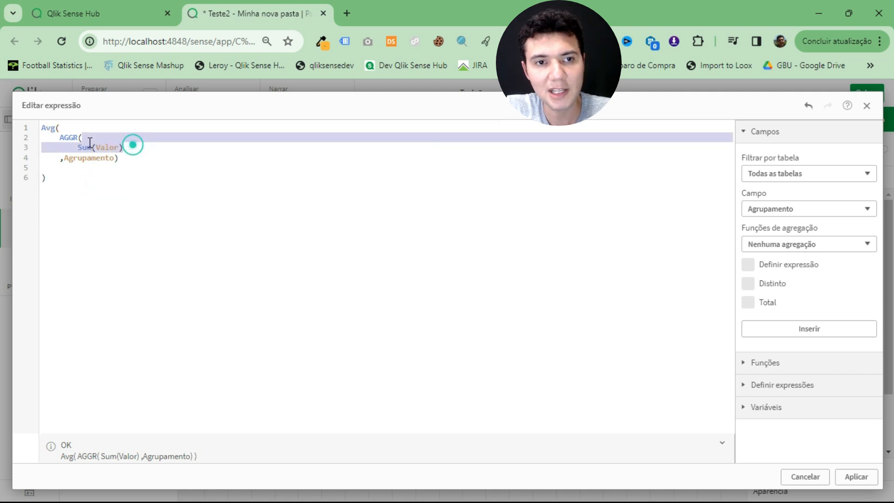
{"action": "left_click_drag", "start_coordinate": [132, 147], "coordinate": [78, 148]}
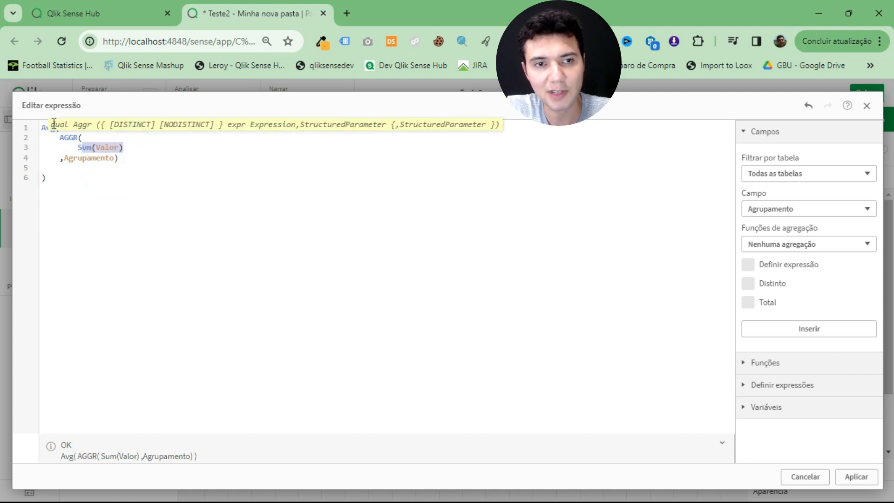
{"action": "left_click", "coordinate": [856, 477]}
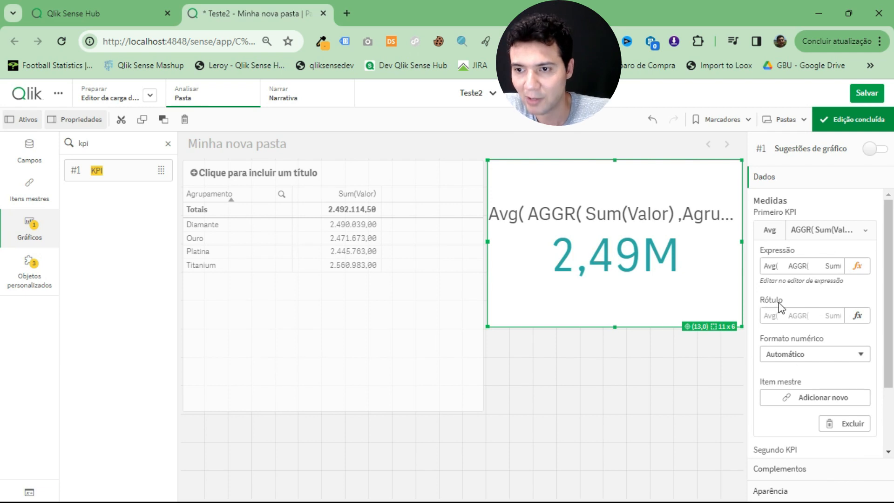
{"action": "left_click", "coordinate": [805, 354]}
{"action": "left_click", "coordinate": [798, 379]}
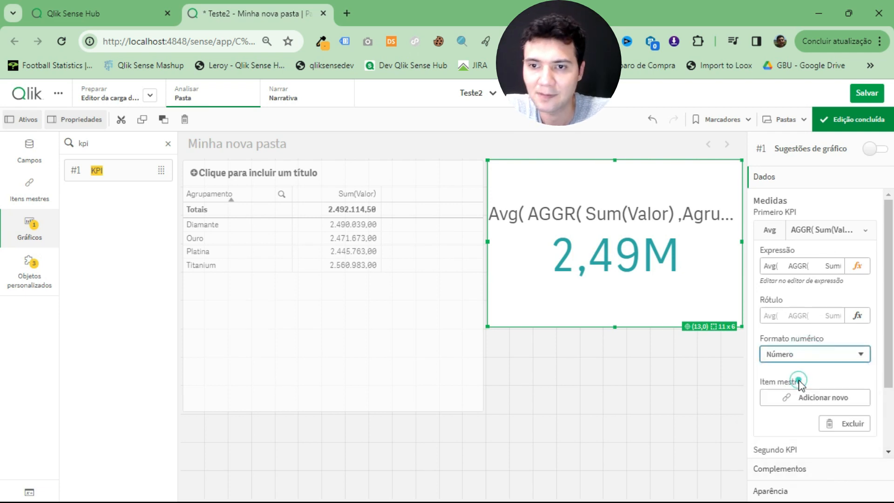
Add a second Sum(Valor) measure column to the table
{"action": "left_click", "coordinate": [454, 290]}
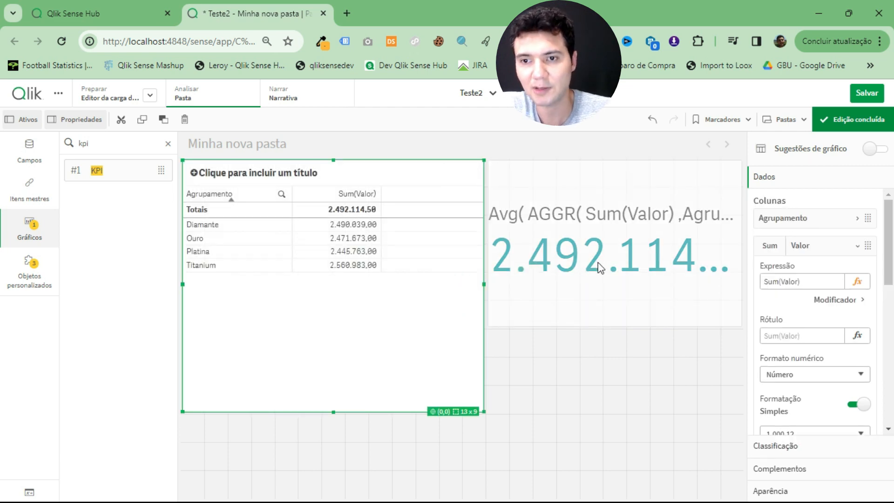
{"action": "left_click", "coordinate": [669, 283]}
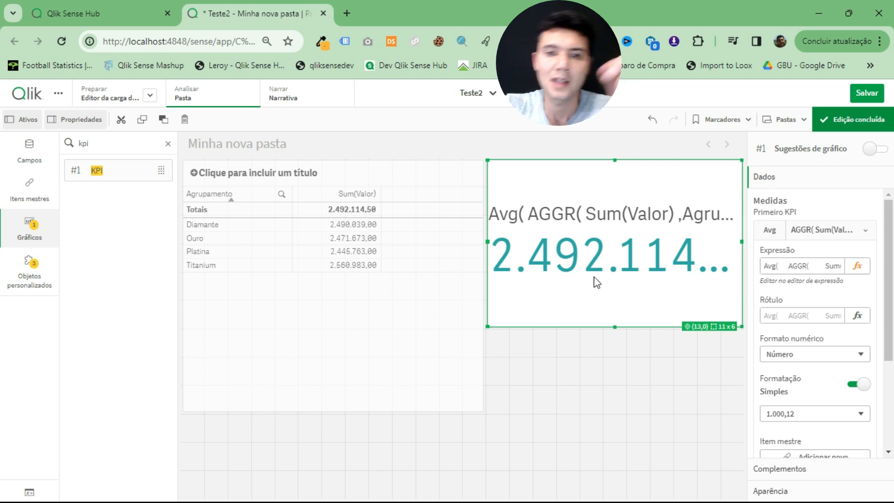
{"action": "left_click", "coordinate": [363, 297]}
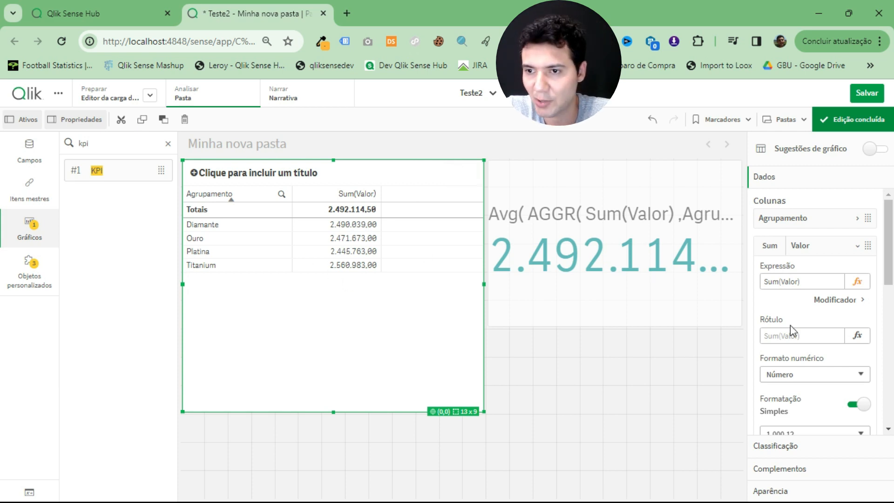
{"action": "left_click", "coordinate": [812, 244]}
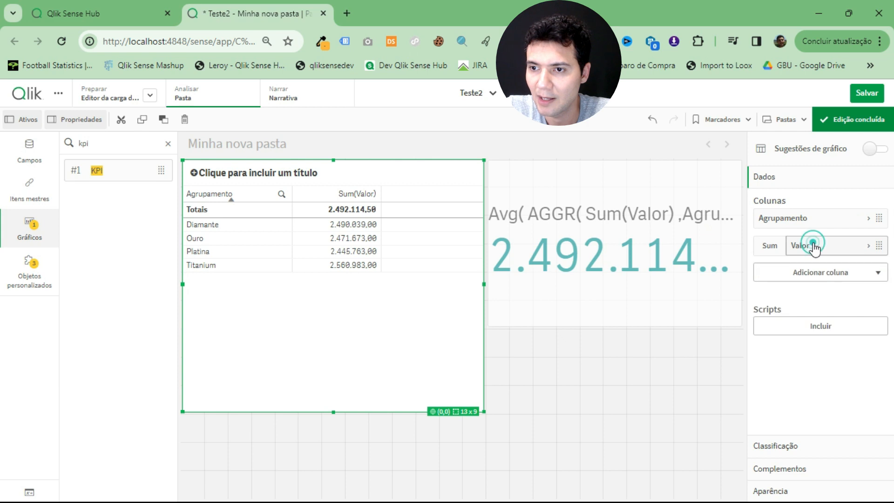
{"action": "left_click", "coordinate": [806, 275]}
{"action": "left_click", "coordinate": [797, 322]}
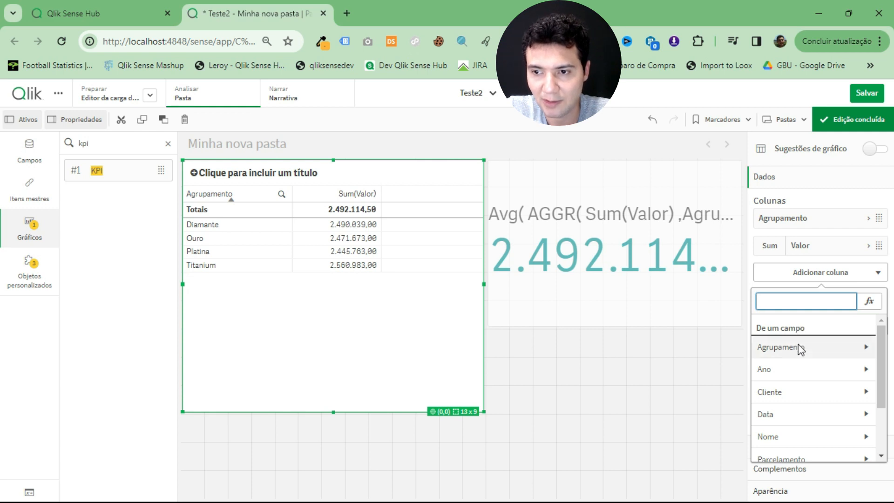
{"action": "scroll", "coordinate": [818, 410], "scroll_direction": "down", "scroll_amount": 3}
{"action": "left_click", "coordinate": [814, 424]}
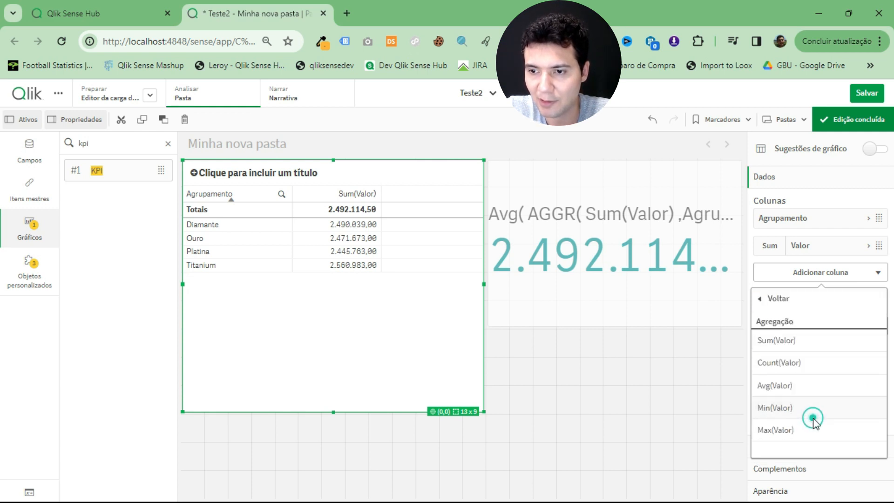
{"action": "left_click", "coordinate": [803, 341]}
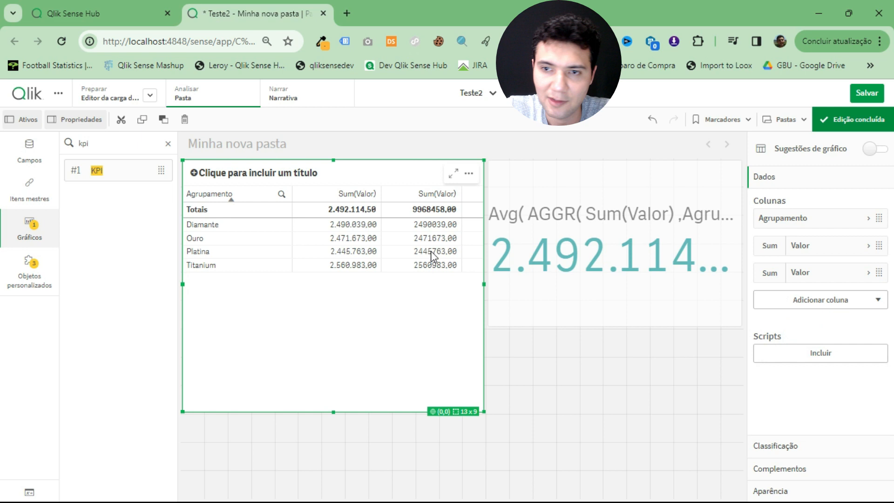
Set the number format of the table's second Sum(Valor) column to Número
{"action": "left_click", "coordinate": [822, 275]}
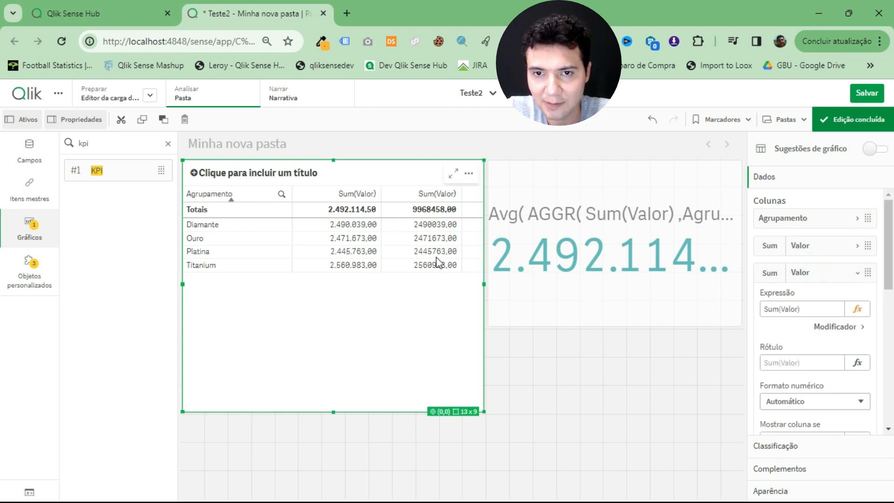
{"action": "left_click", "coordinate": [776, 399]}
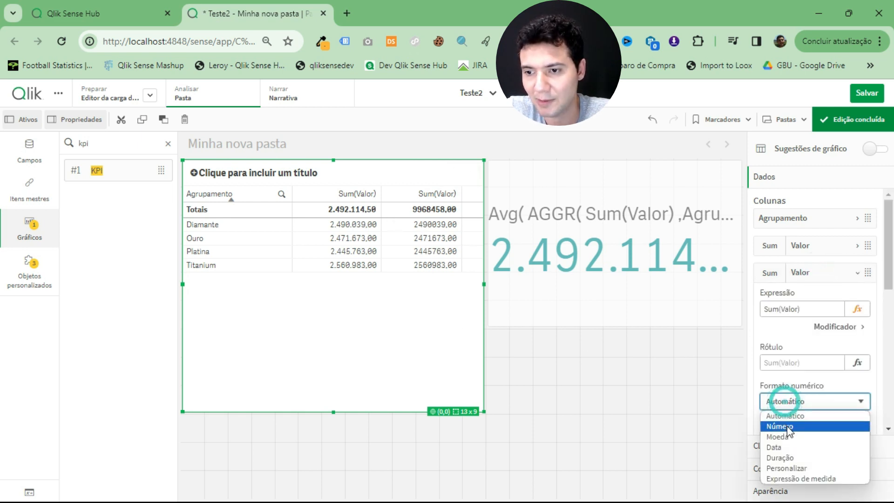
{"action": "left_click", "coordinate": [785, 425]}
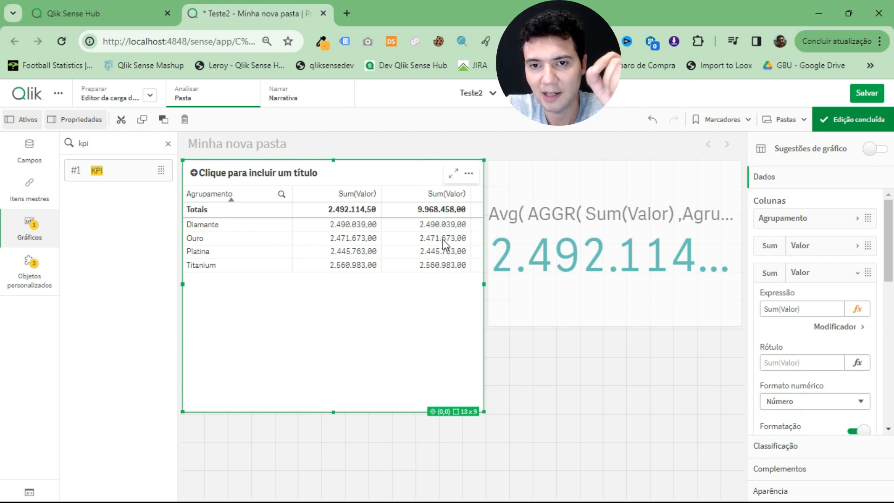
Replace the outer Avg function with Sum in the KPI's AGGR expression and apply it
{"action": "left_click", "coordinate": [669, 282]}
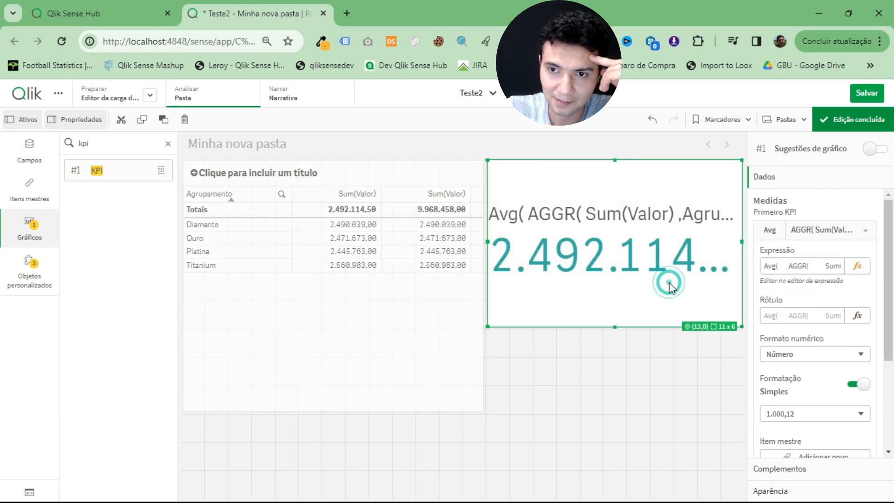
{"action": "left_click", "coordinate": [857, 267]}
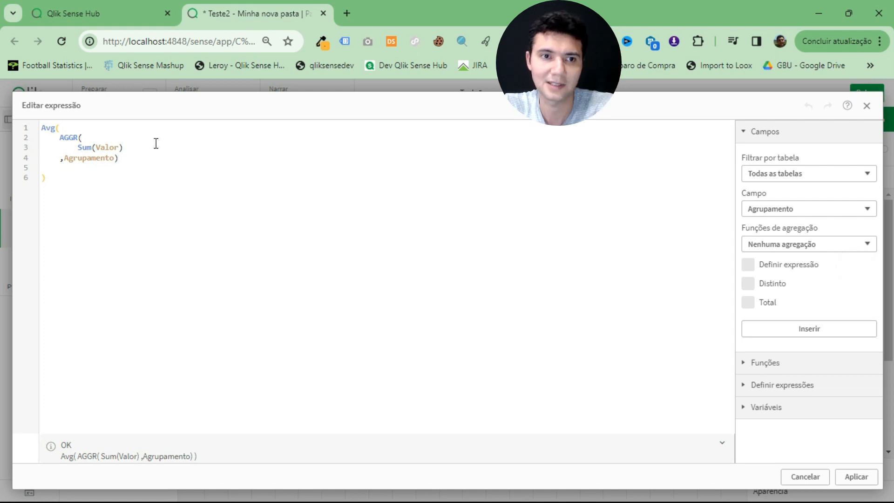
{"action": "left_click", "coordinate": [57, 136]}
{"action": "left_click_drag", "start_coordinate": [56, 133], "coordinate": [26, 128]}
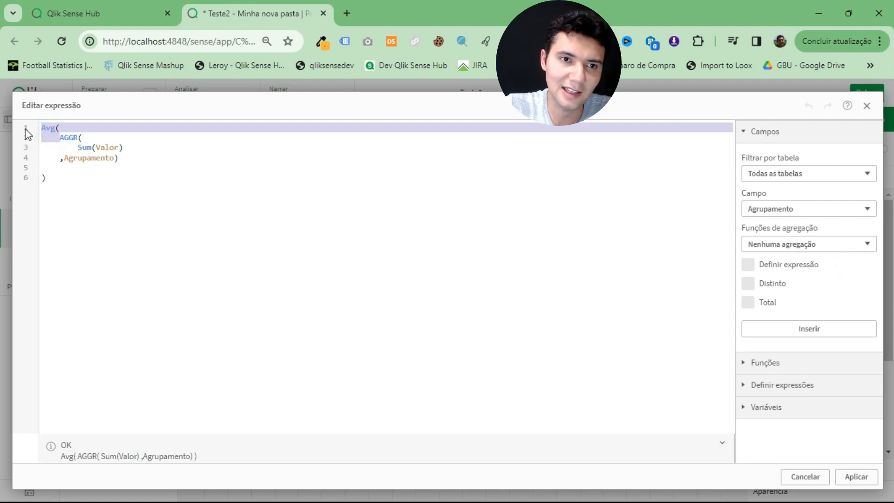
{"action": "key", "text": "Left"}
{"action": "key", "text": "Right"}
{"action": "key", "text": "Right"}
{"action": "key", "text": "Right"}
{"action": "key", "text": "shift+Left"}
{"action": "type", "text": "Sum"}
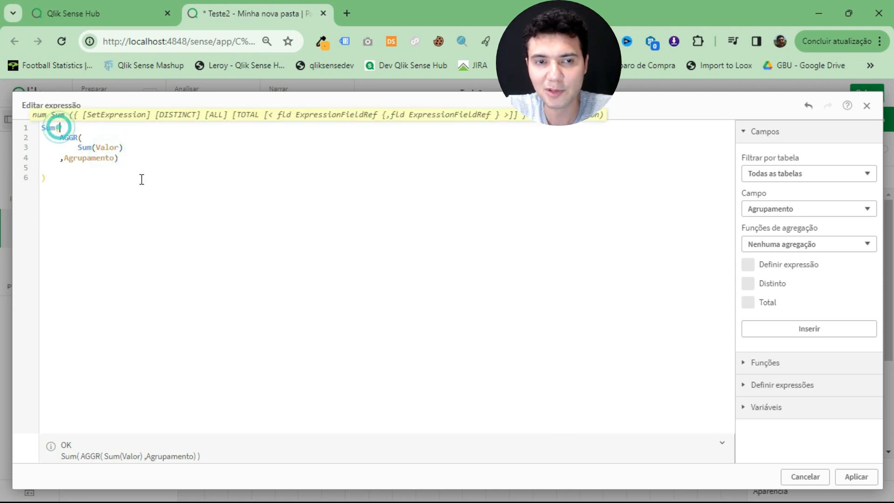
{"action": "left_click", "coordinate": [853, 475]}
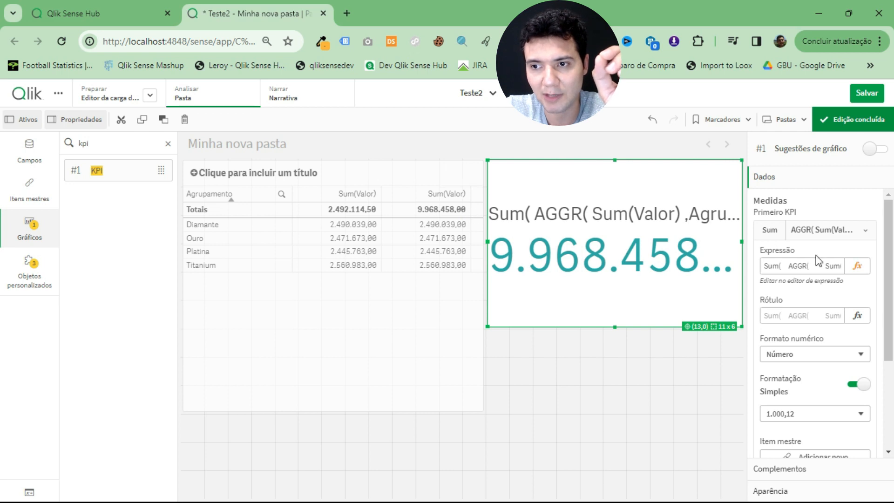
Replace the KPI's whole expression with Sum(Valor) and apply it
{"action": "left_click", "coordinate": [856, 266]}
{"action": "key", "text": "ctrl+a"}
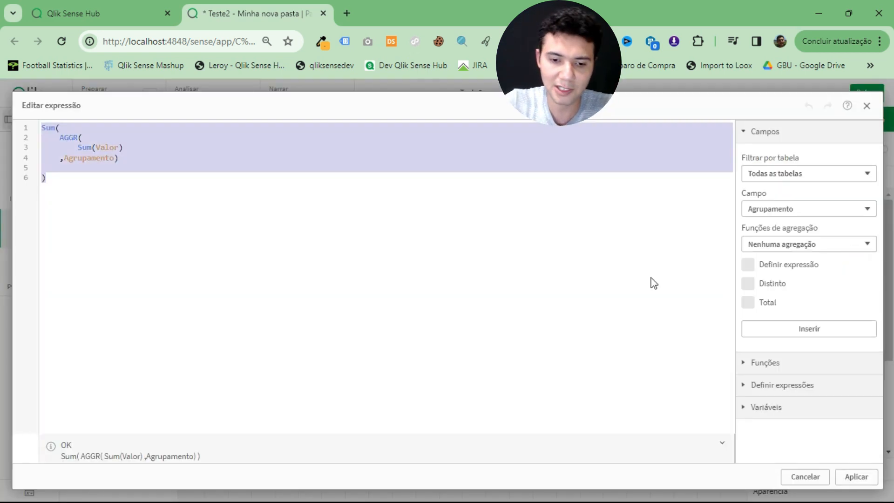
{"action": "type", "text": "Sum(Val"}
{"action": "key", "text": "Return"}
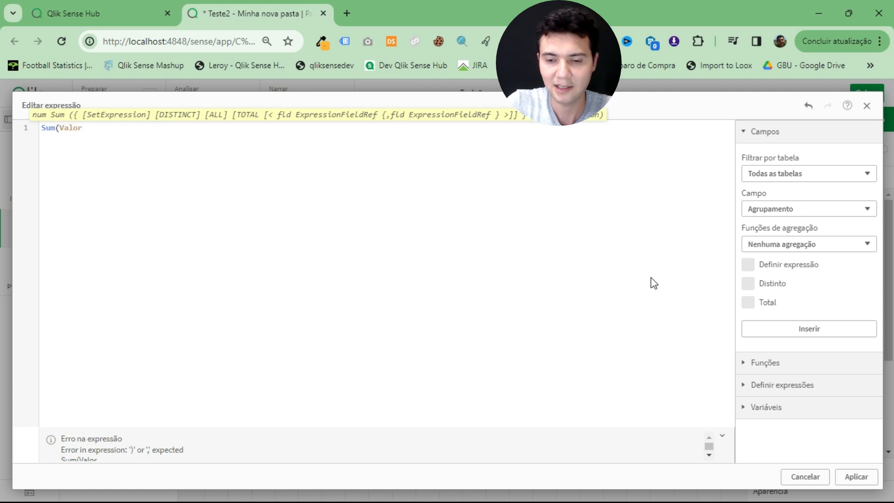
{"action": "type", "text": ")"}
{"action": "left_click", "coordinate": [850, 468]}
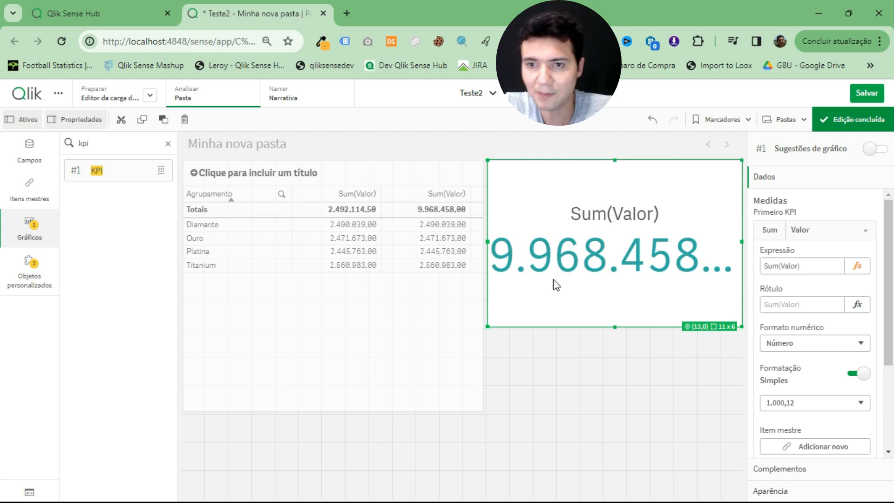
Delete the second Sum(Valor) column from the table
{"action": "left_click", "coordinate": [464, 303]}
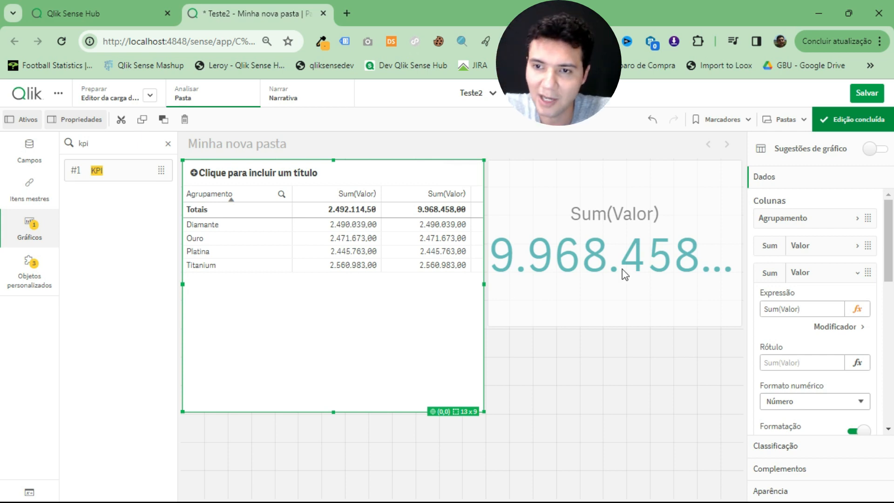
{"action": "right_click", "coordinate": [816, 279]}
{"action": "left_click", "coordinate": [793, 265]}
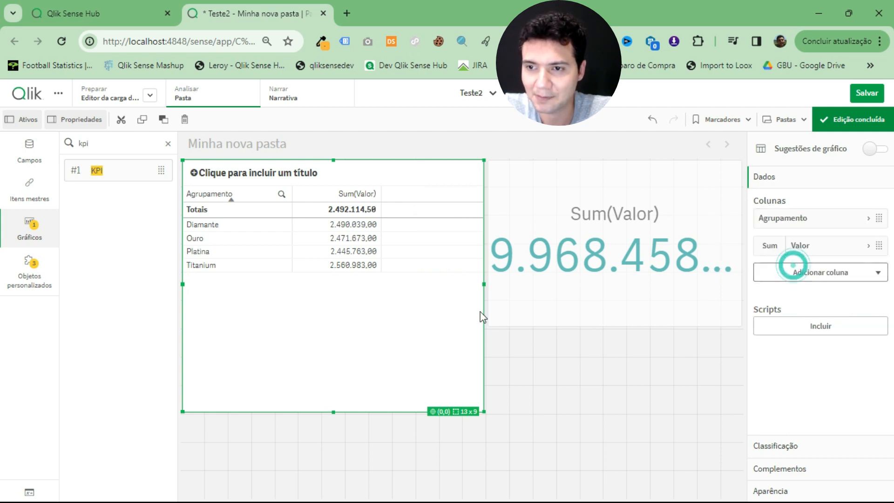
Clear the "kpi" search to list all available chart types
{"action": "left_click", "coordinate": [346, 295]}
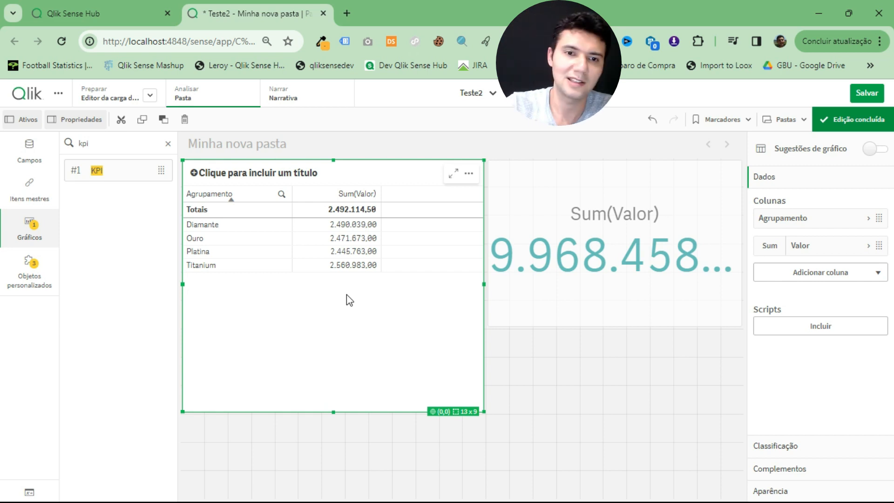
{"action": "double_click", "coordinate": [104, 150]}
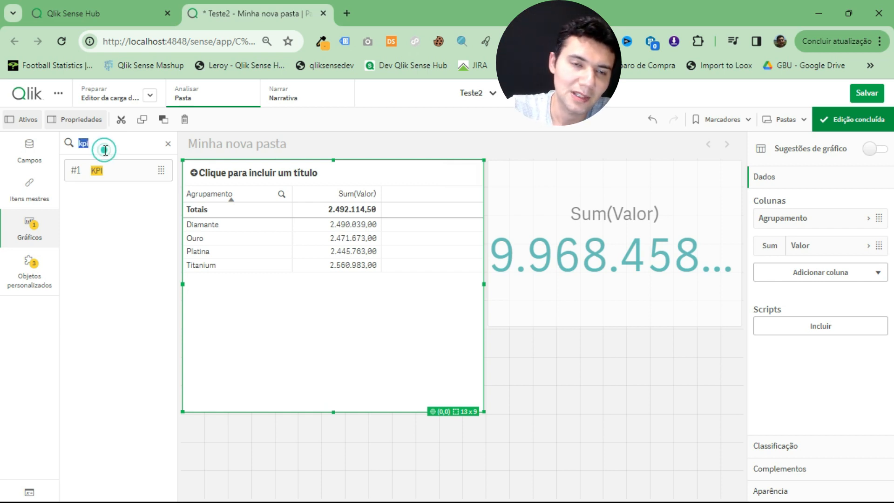
{"action": "key", "text": "BackSpace"}
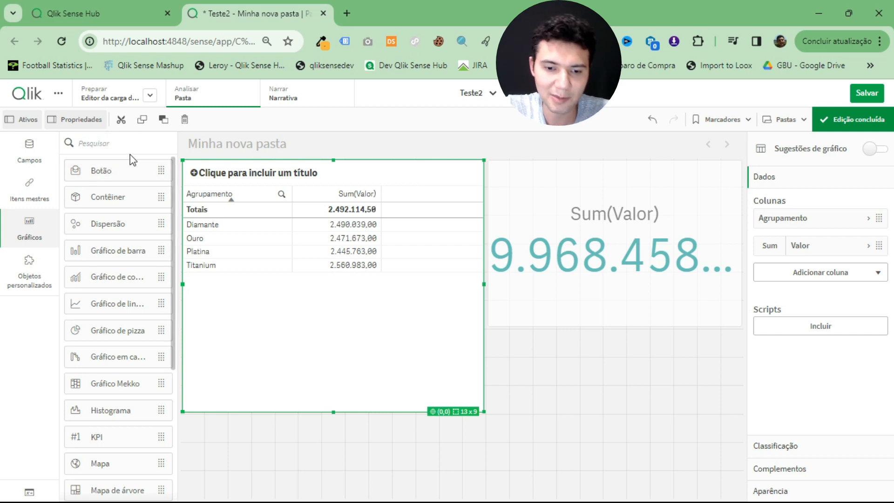
Find the Setor field, add it to the table as a column, and place it between Agrupamento and Sum(Valor)
{"action": "type", "text": "set"}
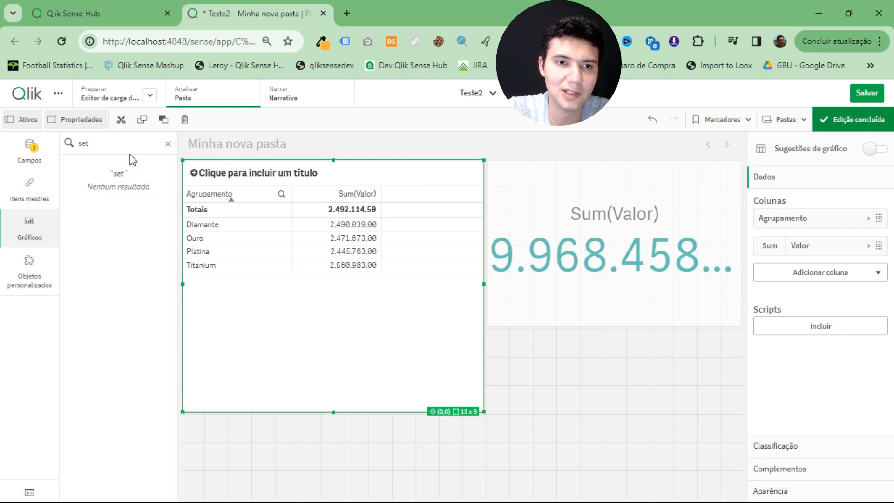
{"action": "left_click", "coordinate": [28, 149]}
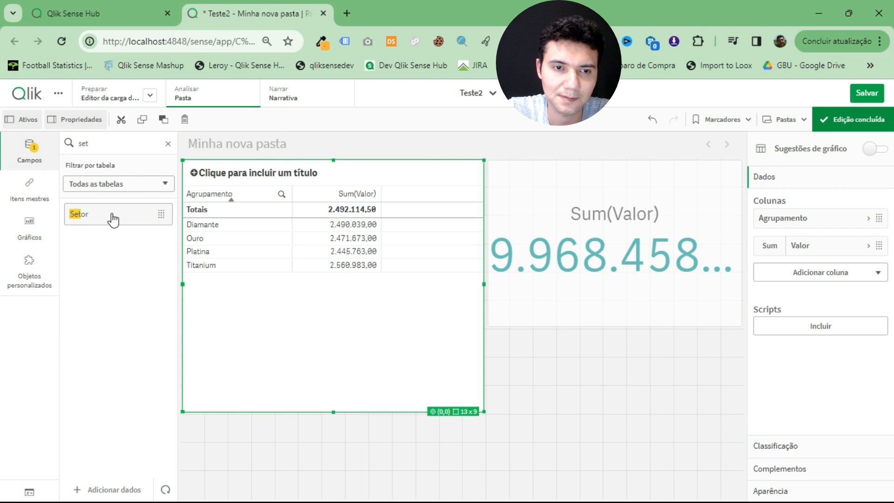
{"action": "left_click_drag", "start_coordinate": [111, 213], "coordinate": [242, 257]}
{"action": "left_click", "coordinate": [279, 251]}
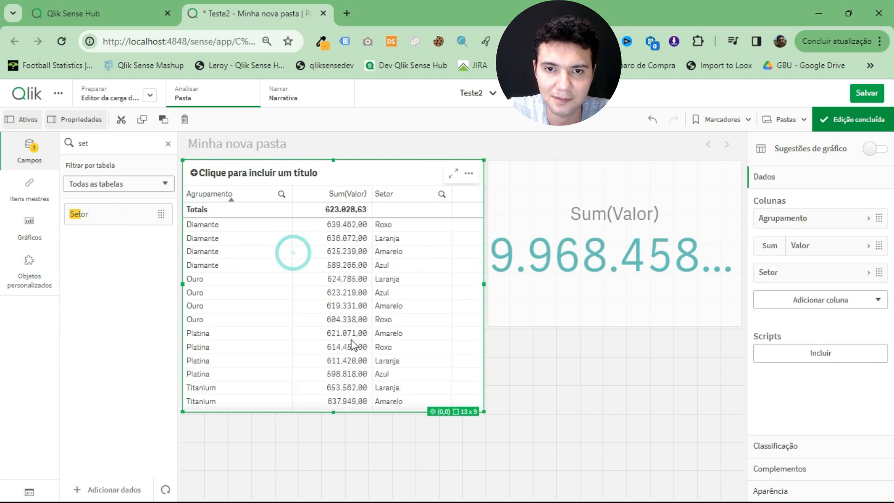
{"action": "left_click_drag", "start_coordinate": [782, 273], "coordinate": [791, 245]}
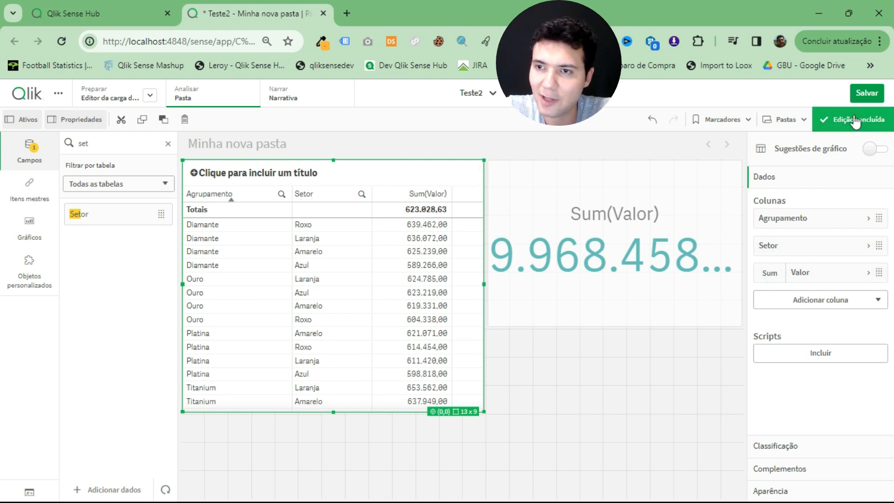
Save the app, view the sheet outside edit mode, and return to editing it
{"action": "left_click", "coordinate": [867, 96]}
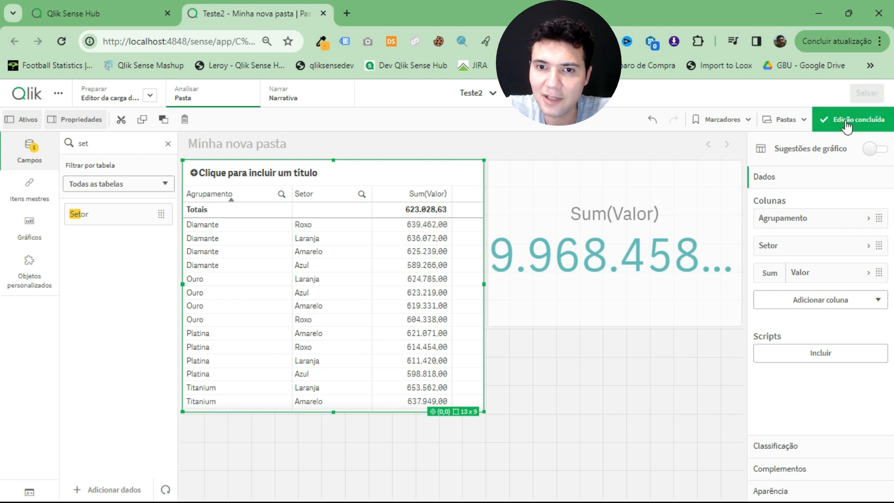
{"action": "left_click", "coordinate": [857, 119]}
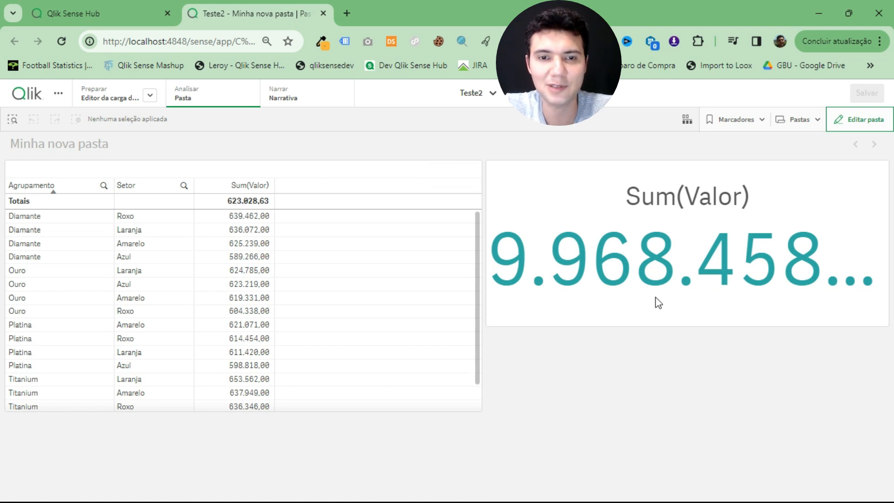
{"action": "left_click", "coordinate": [861, 119]}
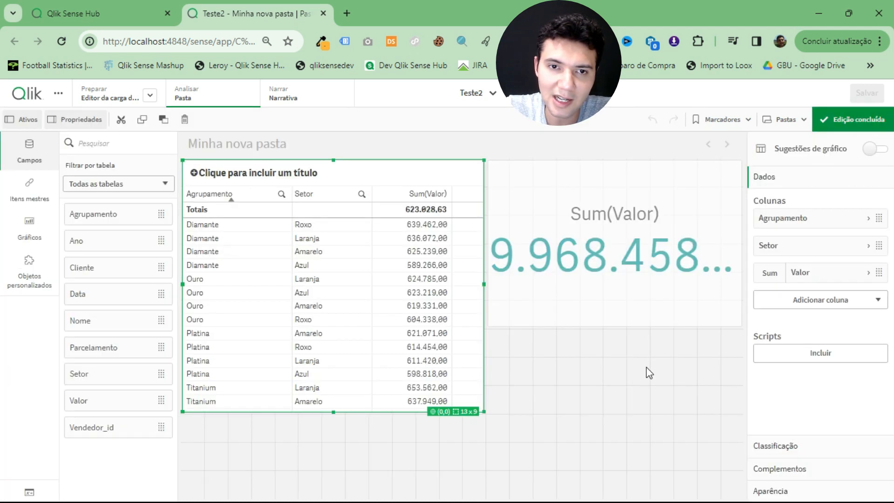
Switch the table's Valor measure to Avg, and delete that measure column
{"action": "left_click", "coordinate": [769, 273]}
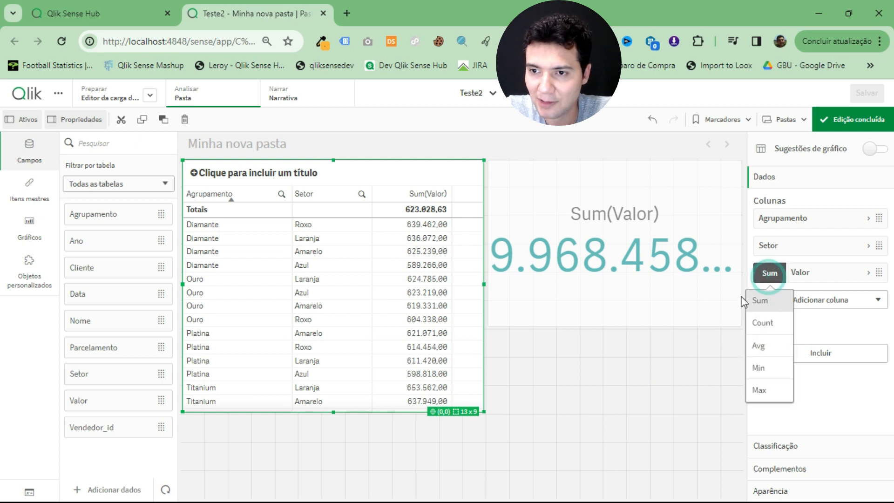
{"action": "left_click", "coordinate": [758, 350]}
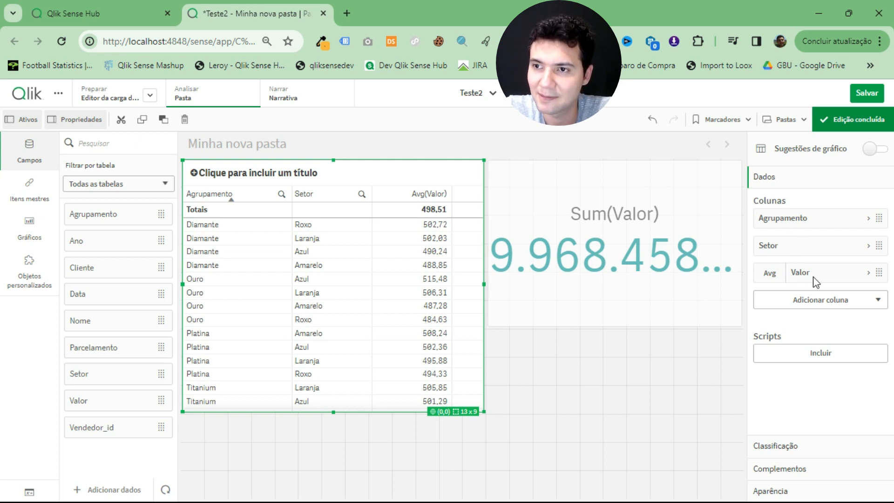
{"action": "right_click", "coordinate": [792, 273]}
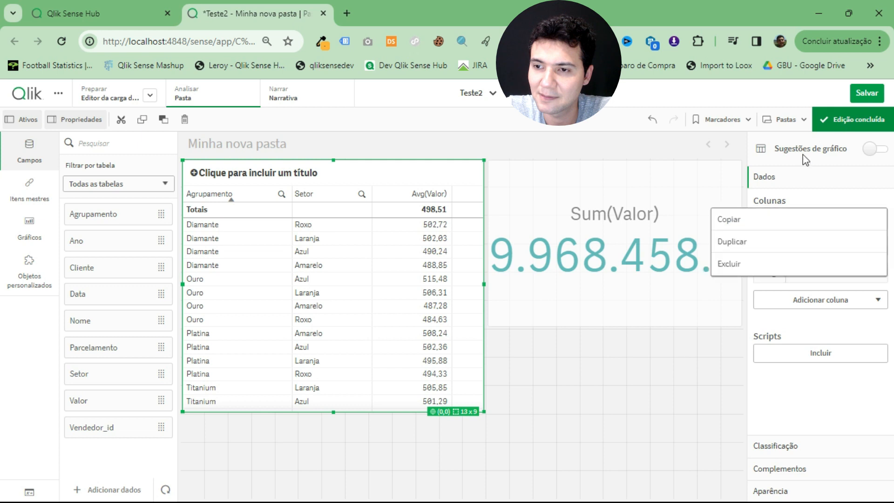
{"action": "left_click", "coordinate": [775, 269]}
Add a new measure column to the table that sums the Valor field
{"action": "left_click", "coordinate": [809, 275]}
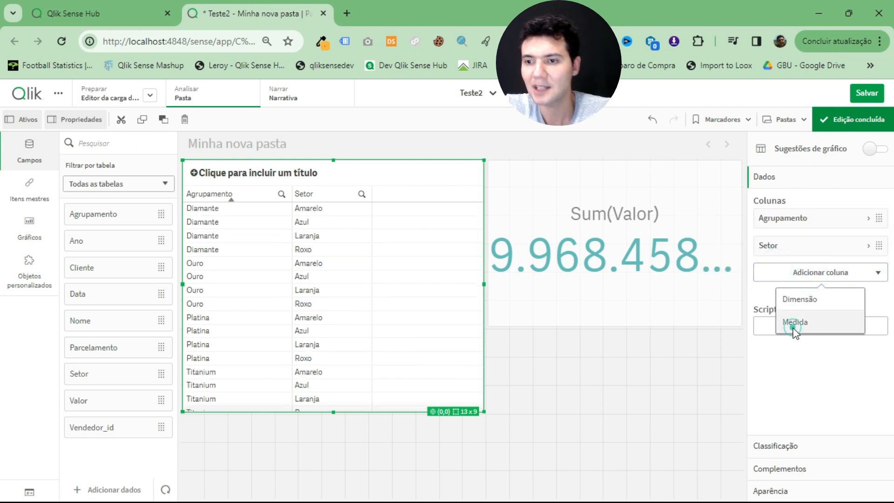
{"action": "left_click", "coordinate": [793, 328]}
{"action": "type", "text": "valo"}
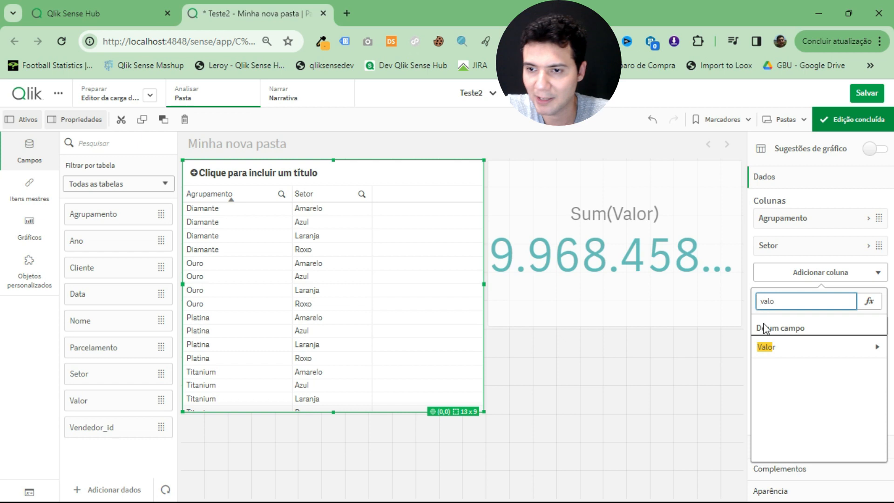
{"action": "left_click", "coordinate": [788, 347]}
{"action": "left_click", "coordinate": [811, 340]}
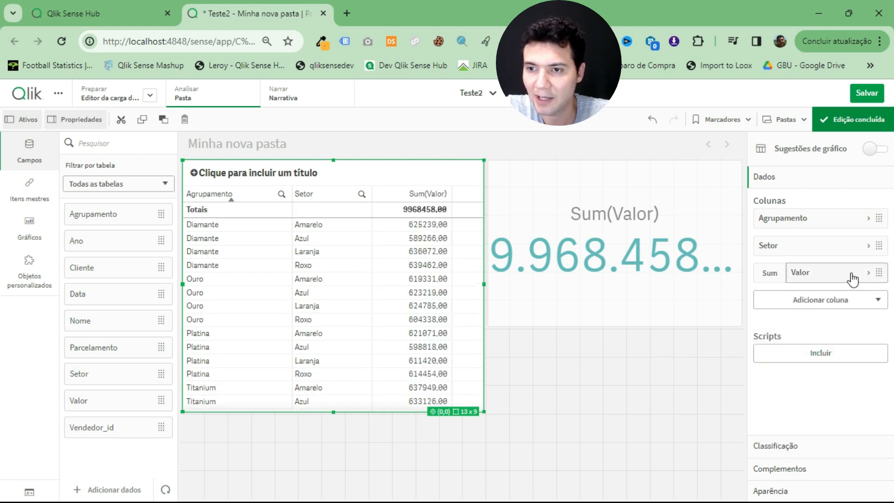
Switch the Valor column's aggregation to Avg for comparison and set it back to Sum
{"action": "left_click", "coordinate": [769, 273]}
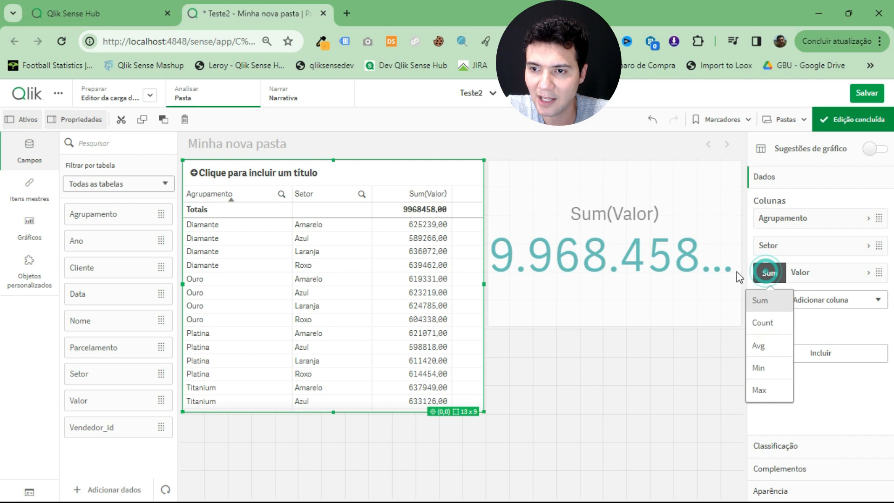
{"action": "left_click", "coordinate": [758, 346]}
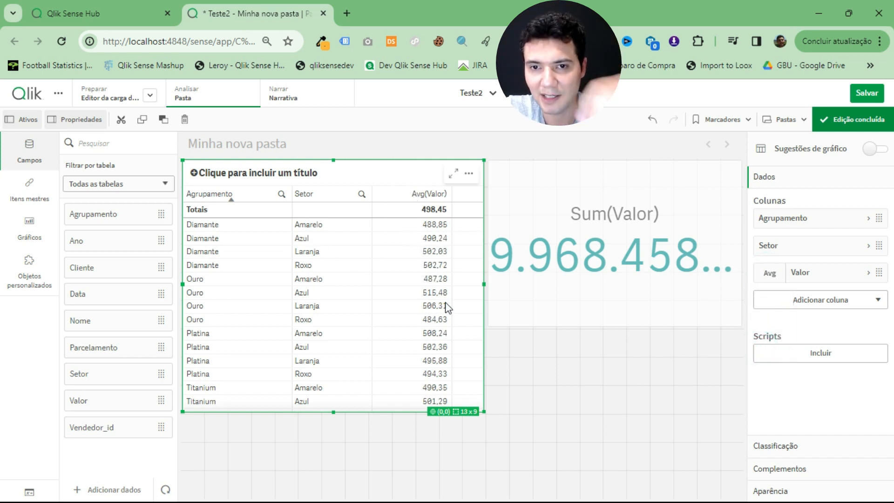
{"action": "left_click", "coordinate": [769, 274]}
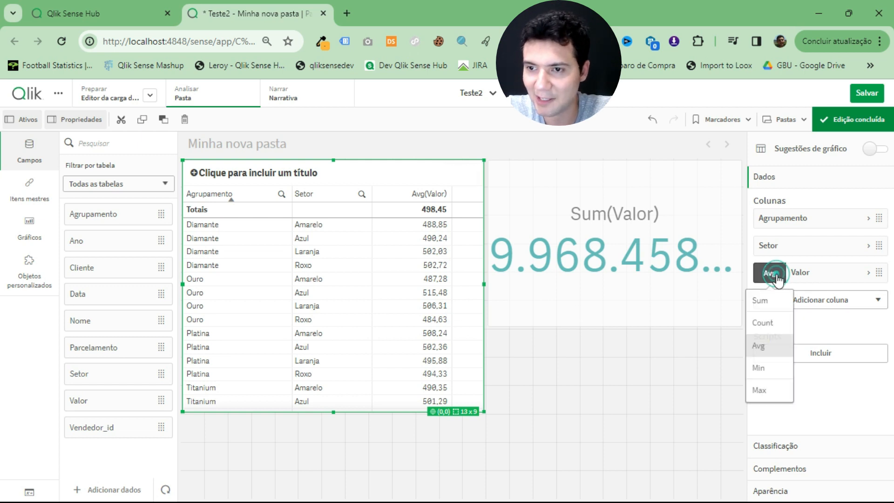
{"action": "left_click", "coordinate": [760, 301]}
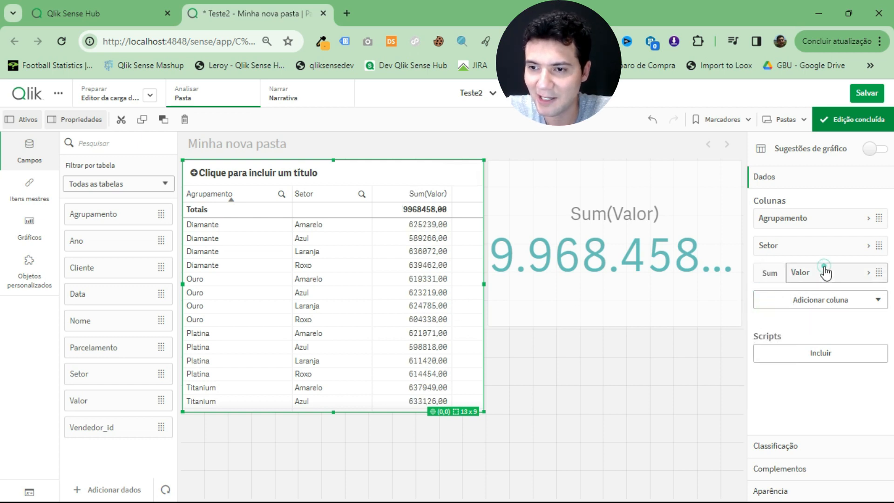
Set the Sum(Valor) column's totals function to Avg and its number format to Número
{"action": "left_click", "coordinate": [824, 266]}
{"action": "scroll", "coordinate": [810, 368], "scroll_direction": "down", "scroll_amount": 5}
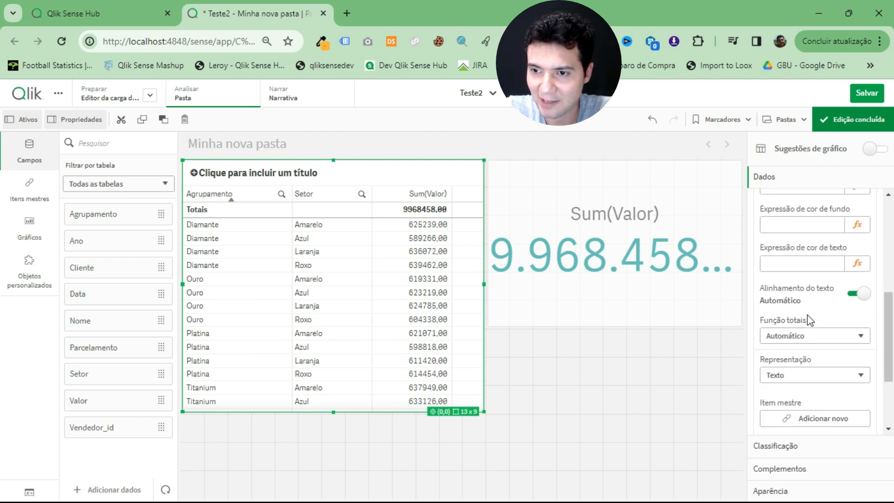
{"action": "left_click", "coordinate": [797, 326]}
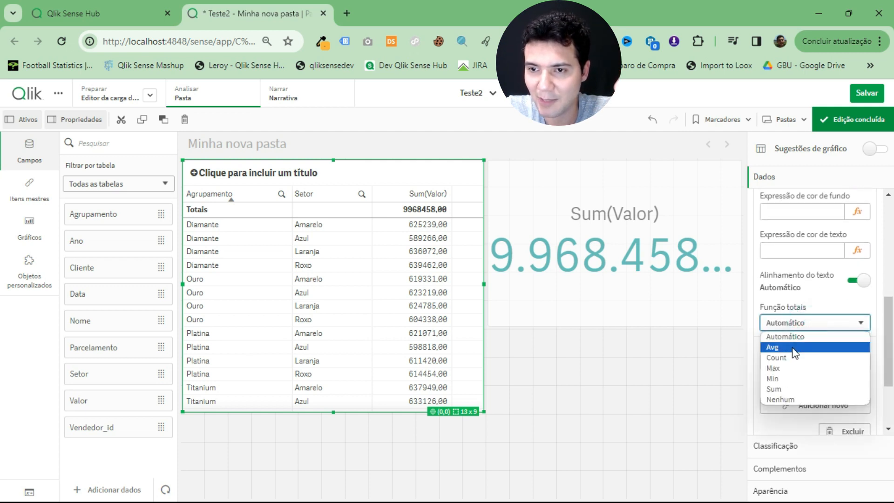
{"action": "left_click", "coordinate": [792, 347]}
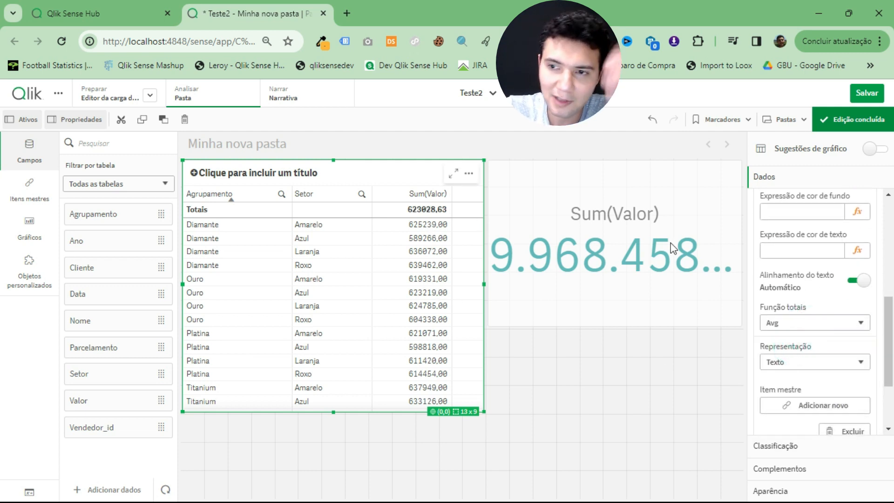
{"action": "scroll", "coordinate": [787, 279], "scroll_direction": "up", "scroll_amount": 5}
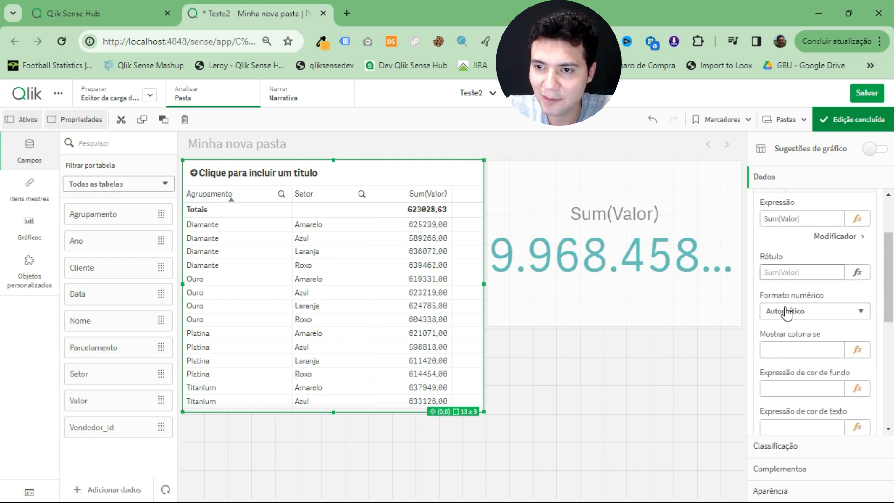
{"action": "left_click", "coordinate": [787, 313]}
{"action": "left_click", "coordinate": [785, 334]}
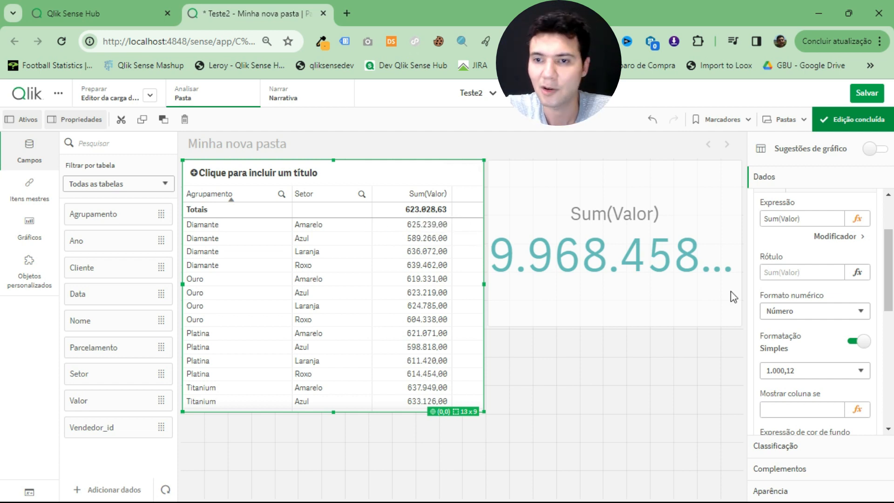
Replace the KPI's expression with AGGR(Sum(Valor),Agrupamento,Setor) in the expression editor
{"action": "left_click", "coordinate": [666, 269]}
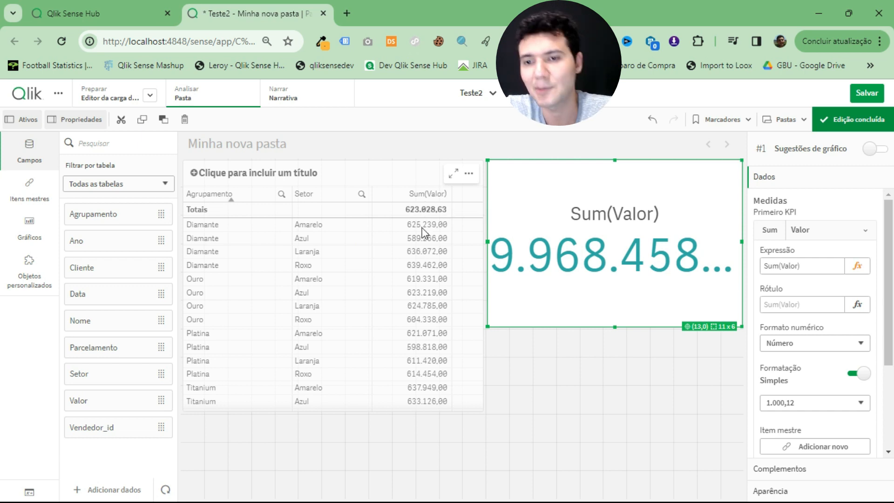
{"action": "left_click", "coordinate": [858, 268]}
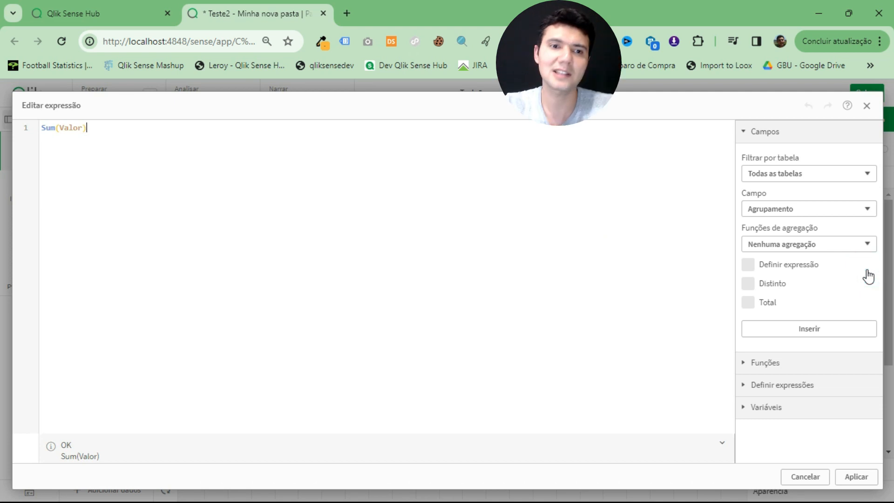
{"action": "key", "text": "ctrl+a"}
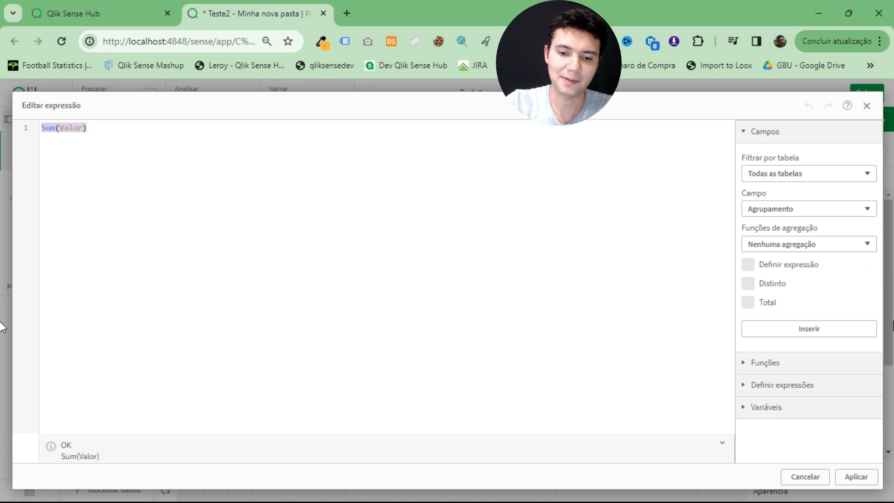
{"action": "type", "text": "AF"}
{"action": "key", "text": "BackSpace"}
{"action": "key", "text": "BackSpace"}
{"action": "type", "text": "AGGR"}
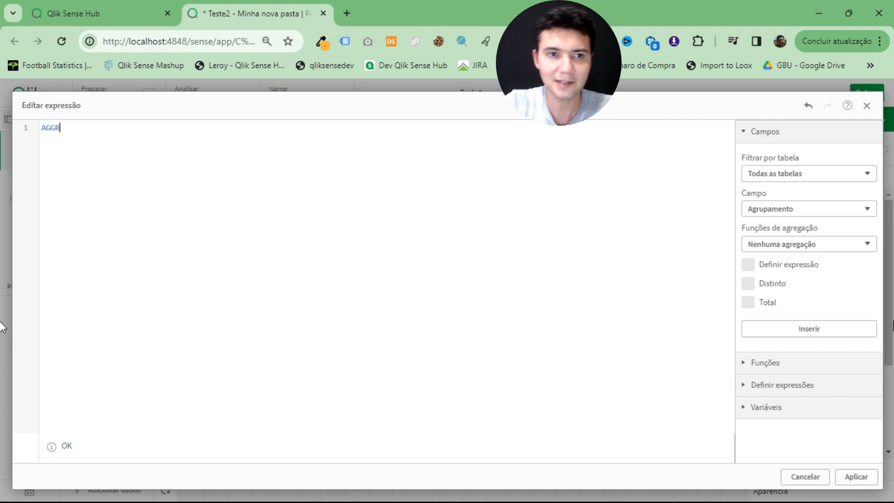
{"action": "type", "text": "(),ag"}
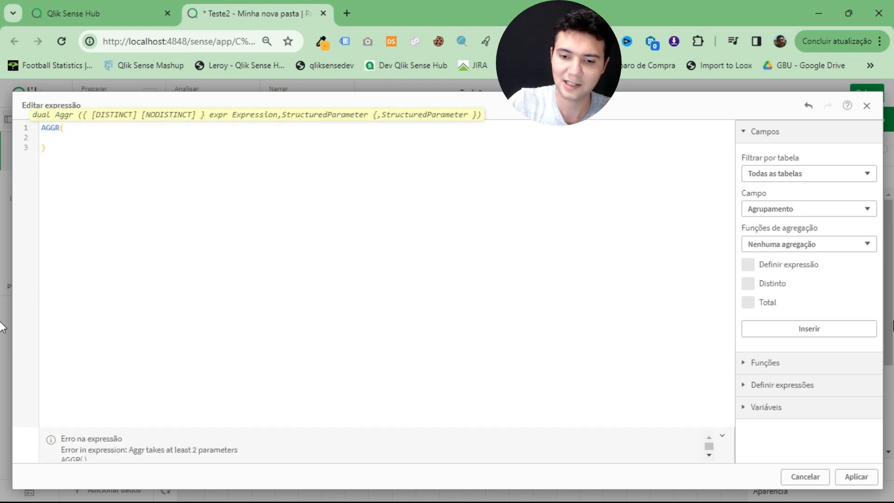
{"action": "type", "text": "ru"}
{"action": "key", "text": "Return"}
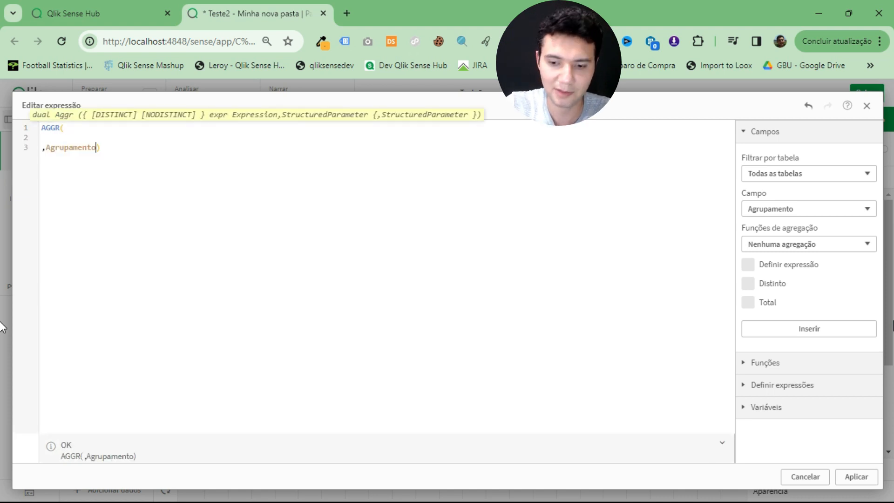
{"action": "type", "text": ",setor"}
{"action": "key", "text": "Return"}
{"action": "key", "text": "Up"}
{"action": "type", "text": "Sum(Valo"}
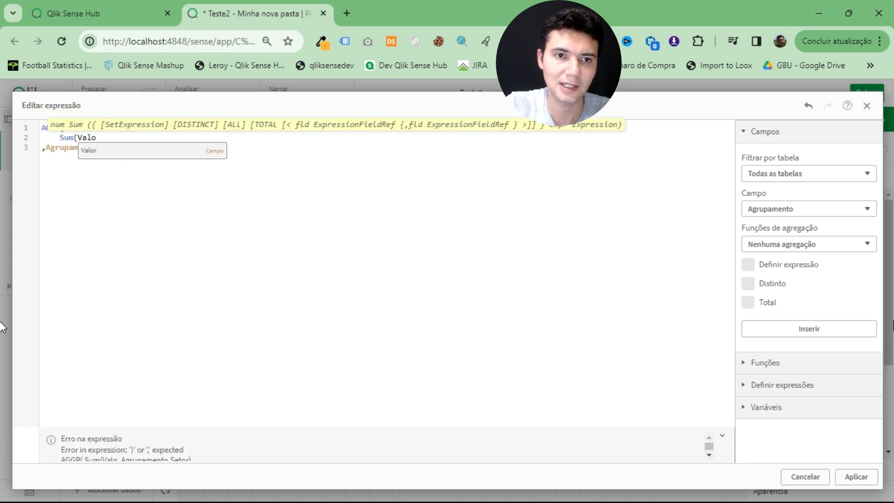
{"action": "type", "text": "r)"}
Wrap the KPI's AGGR expression in an outer AVG function and apply it
{"action": "key", "text": "ctrl+Home"}
{"action": "key", "text": "Return"}
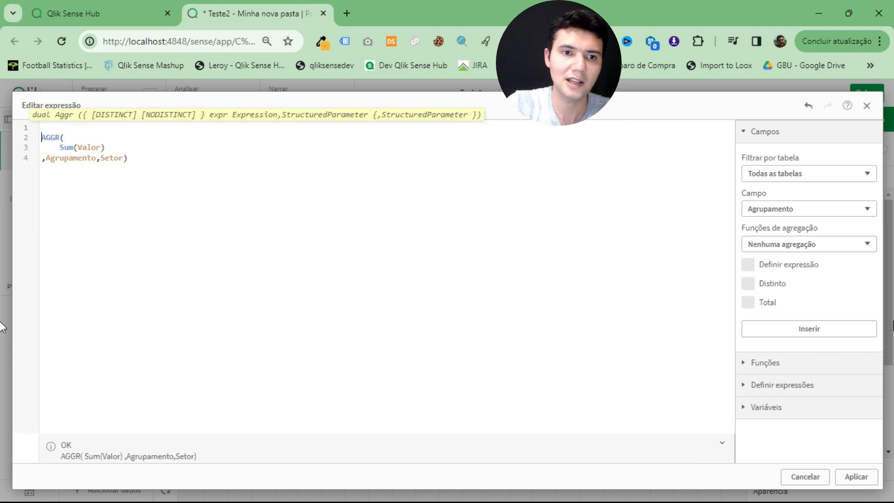
{"action": "key", "text": "Up"}
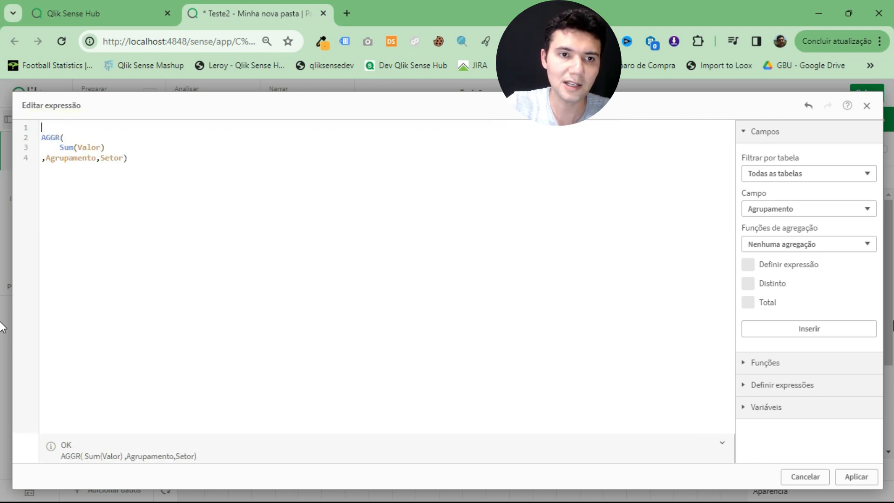
{"action": "left_click", "coordinate": [107, 148]}
{"action": "key", "text": "Up"}
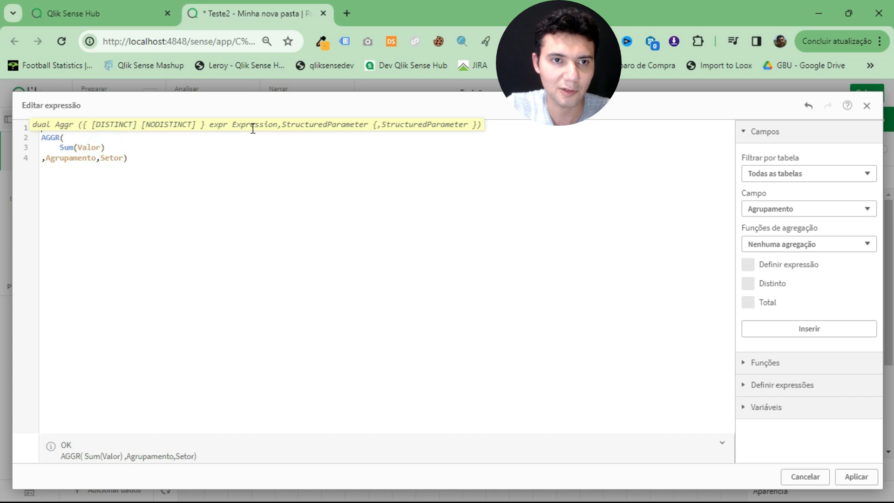
{"action": "type", "text": "AVG("}
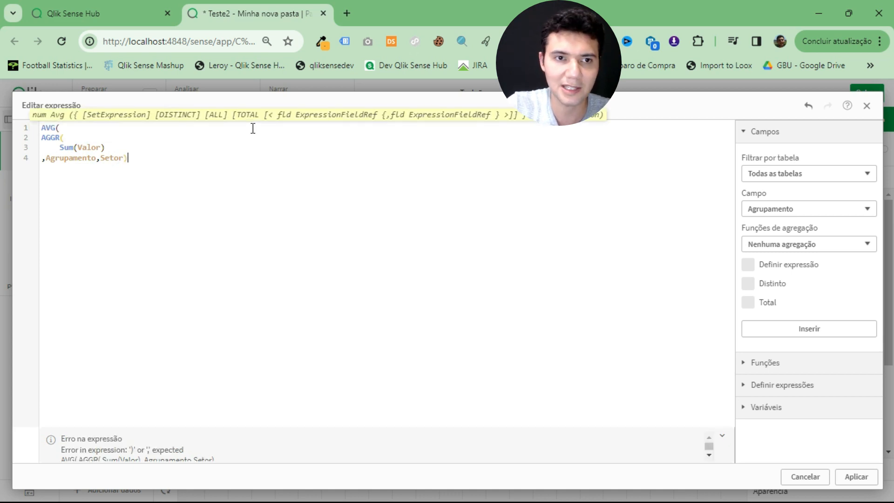
{"action": "left_click", "coordinate": [856, 476]}
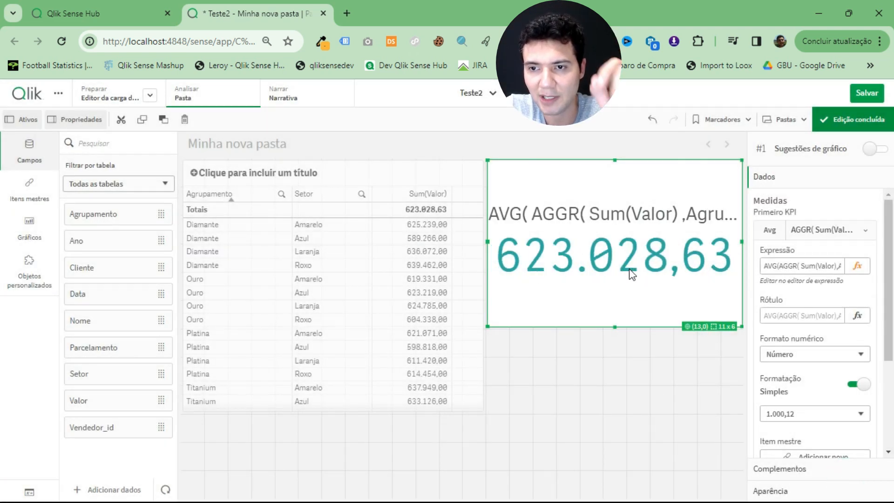
{"action": "left_click", "coordinate": [416, 295]}
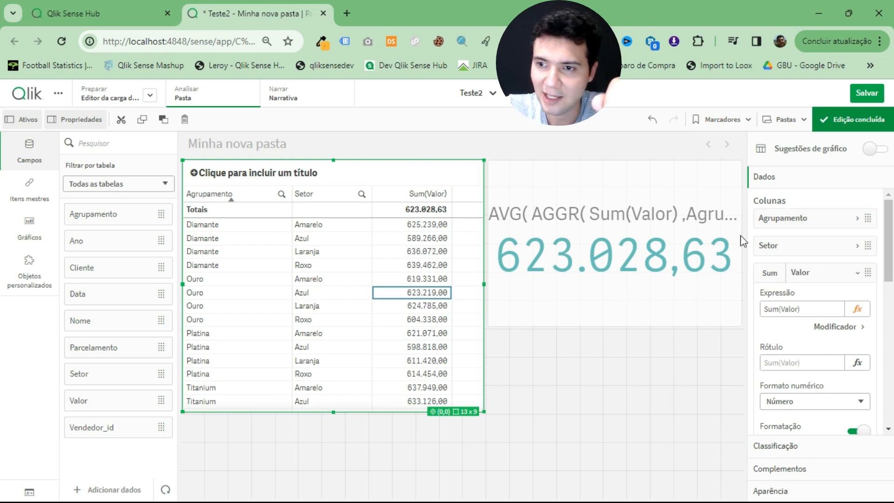
Set the Sum(Valor) column's totals function to Max and sort the table by Sum(Valor) in descending order
{"action": "scroll", "coordinate": [820, 326], "scroll_direction": "down", "scroll_amount": 6}
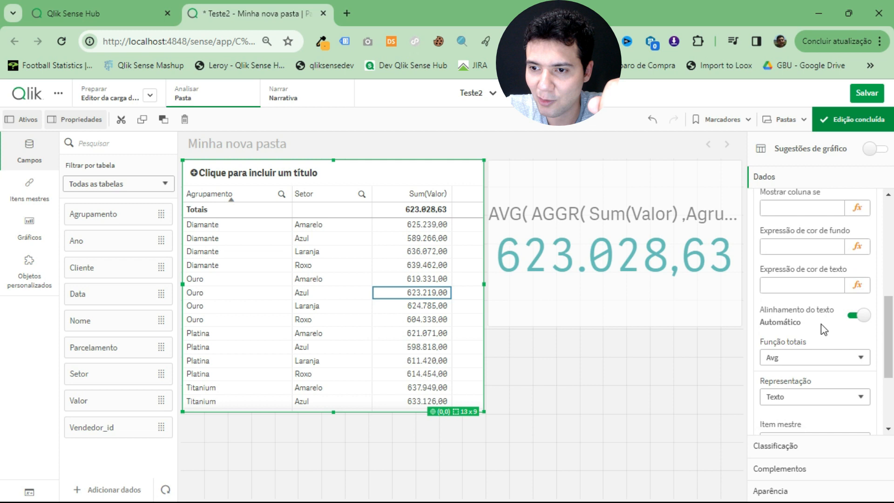
{"action": "scroll", "coordinate": [824, 329], "scroll_direction": "down", "scroll_amount": 2}
{"action": "left_click", "coordinate": [799, 288]}
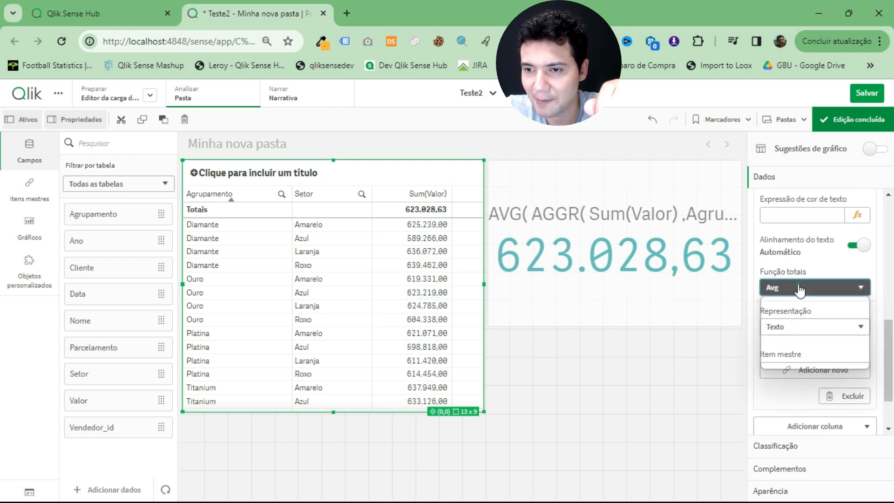
{"action": "left_click", "coordinate": [789, 333]}
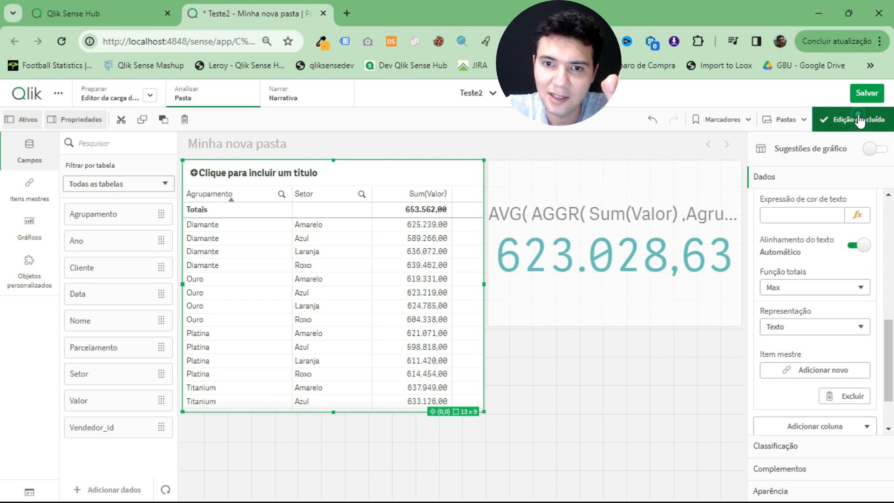
{"action": "left_click", "coordinate": [847, 119]}
{"action": "left_click", "coordinate": [237, 184]}
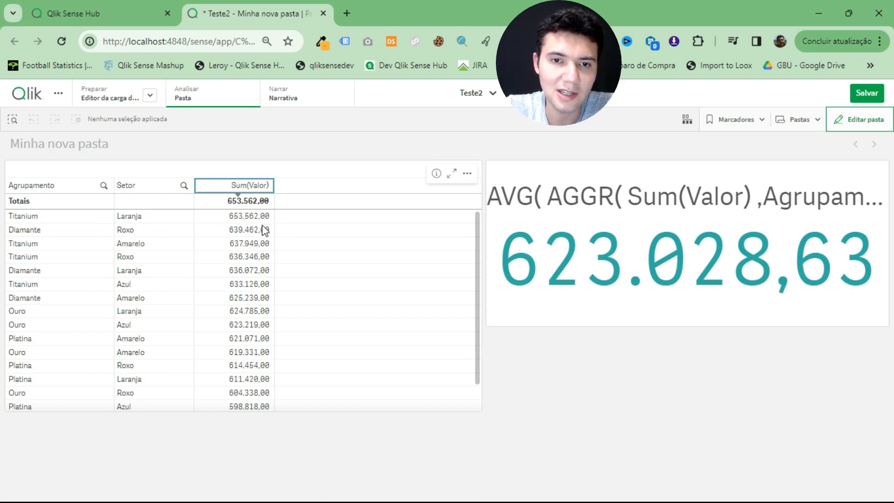
Change the KPI expression's outer function to MAX, apply it, and save the app
{"action": "left_click", "coordinate": [845, 122]}
{"action": "left_click", "coordinate": [568, 292]}
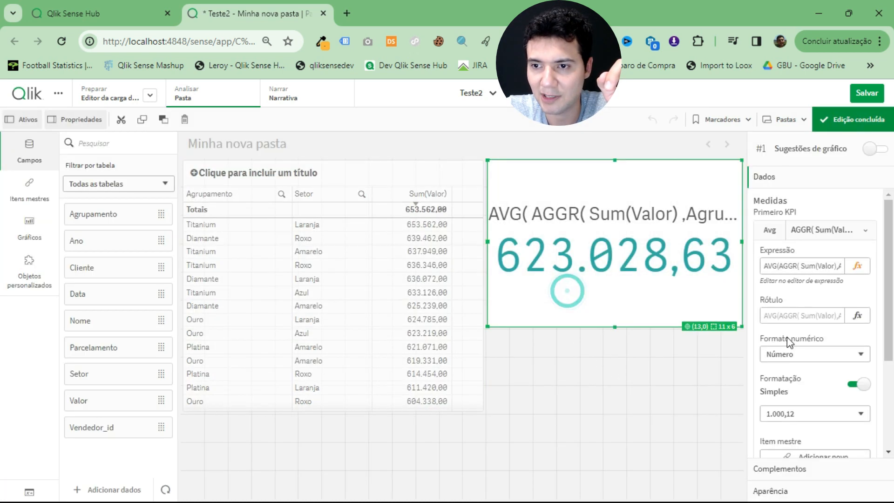
{"action": "left_click", "coordinate": [858, 265]}
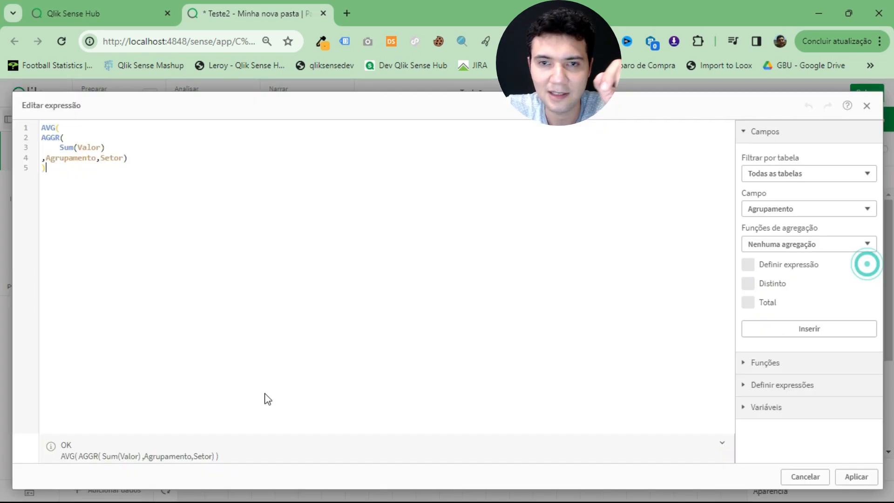
{"action": "double_click", "coordinate": [46, 131]}
{"action": "type", "text": "MAX"}
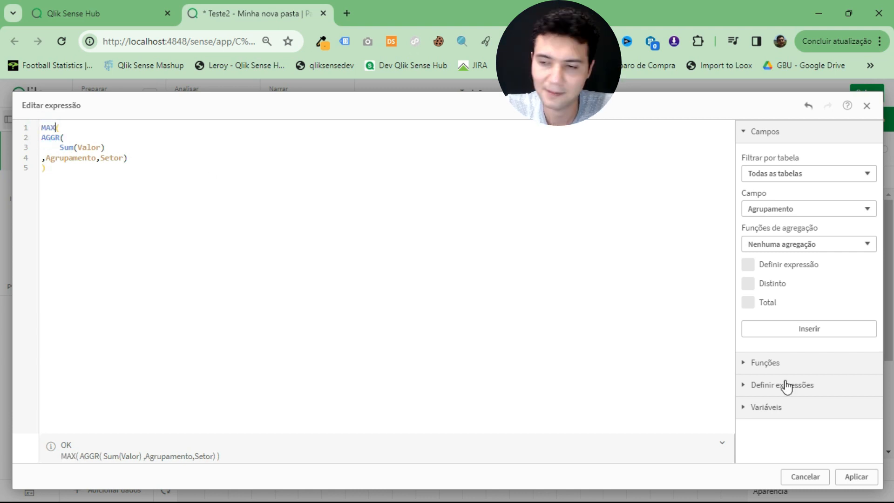
{"action": "left_click", "coordinate": [855, 479]}
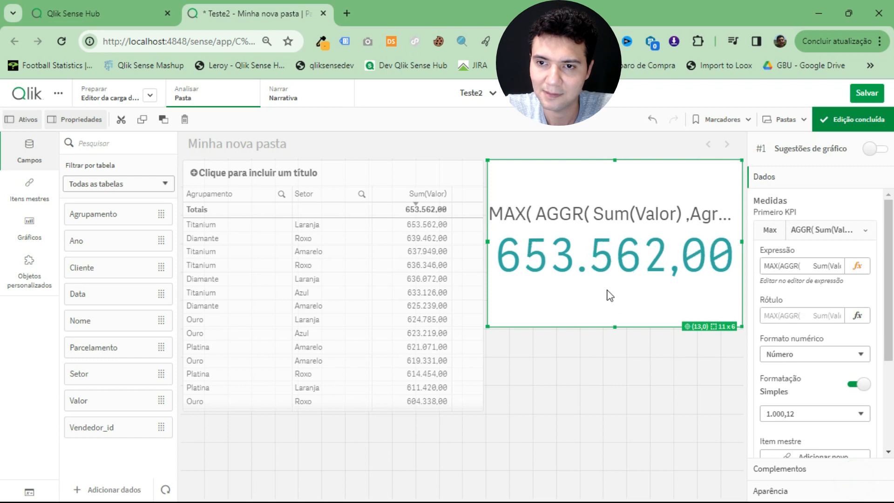
{"action": "left_click", "coordinate": [866, 93]}
{"action": "left_click", "coordinate": [844, 120]}
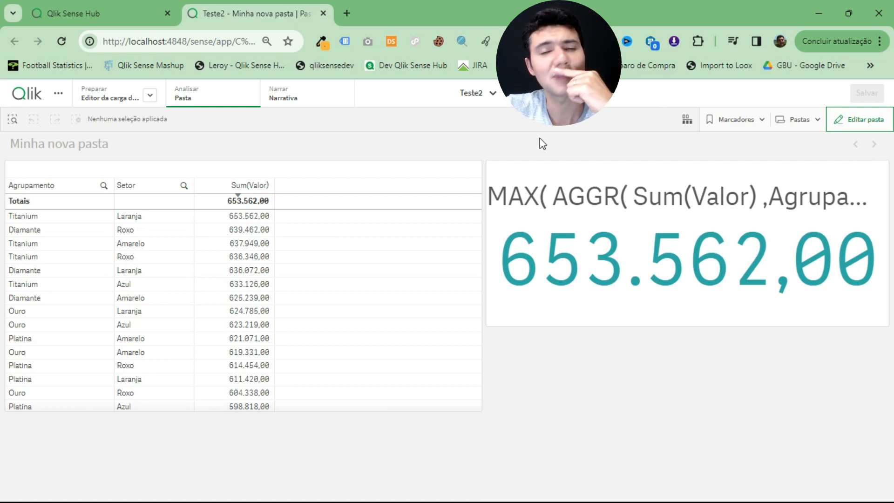
Remove the Setor column from the table and finish editing the sheet
{"action": "left_click", "coordinate": [844, 119]}
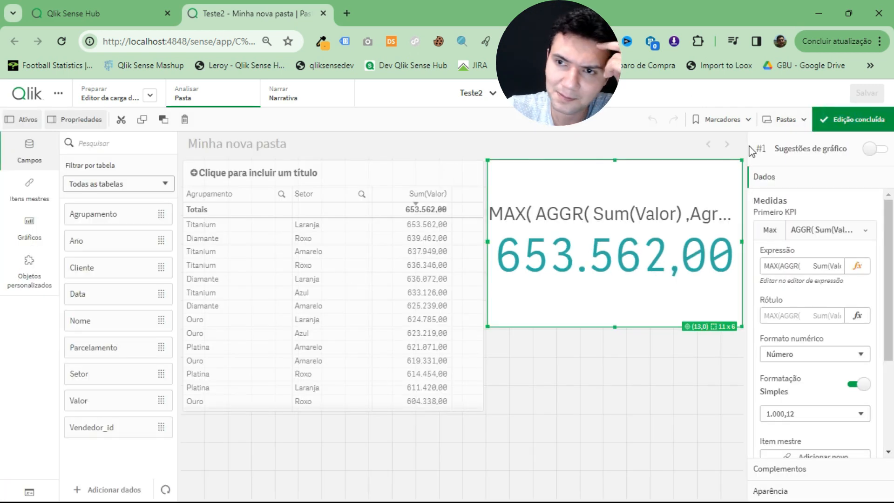
{"action": "left_click", "coordinate": [851, 119]}
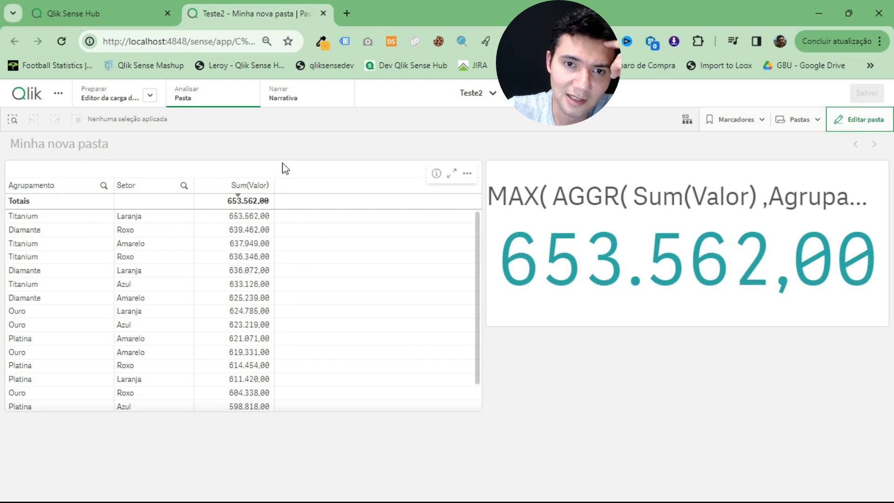
{"action": "left_click", "coordinate": [859, 119]}
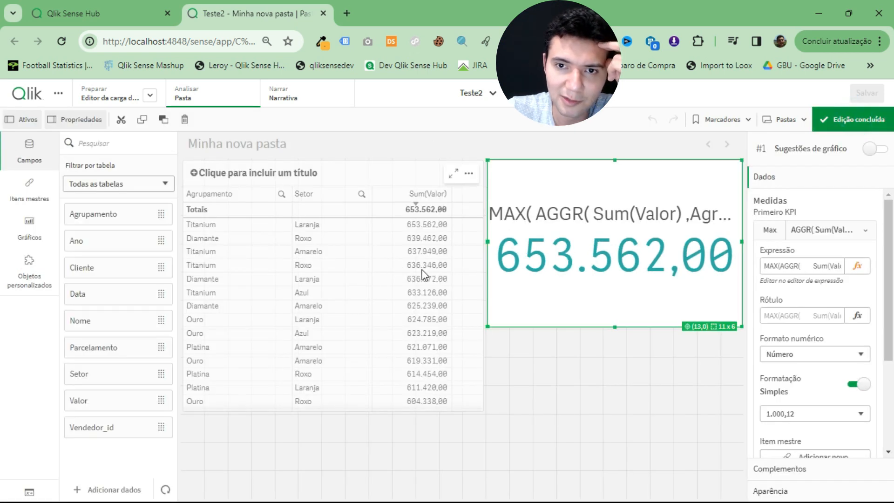
{"action": "left_click", "coordinate": [399, 266]}
{"action": "left_click", "coordinate": [808, 349]}
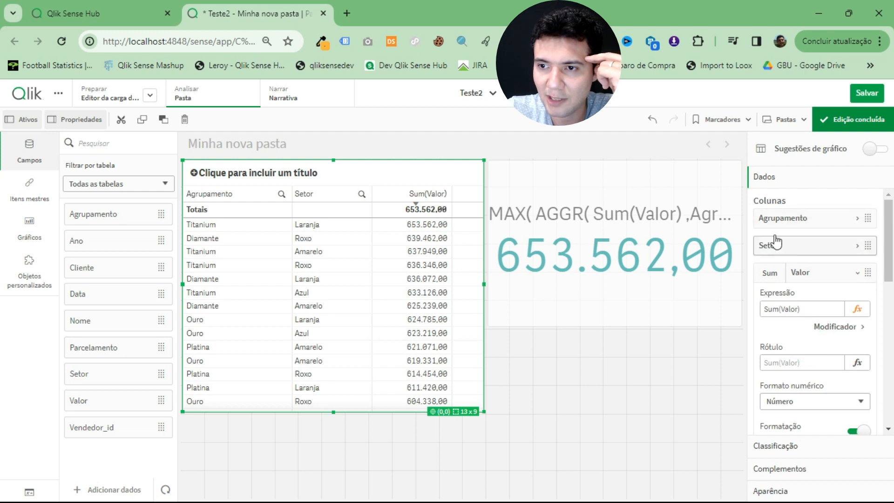
{"action": "left_click", "coordinate": [836, 279]}
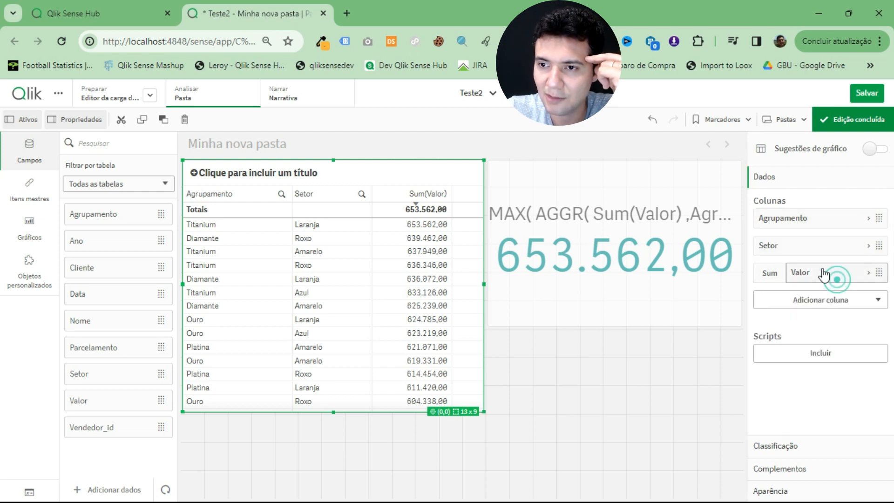
{"action": "right_click", "coordinate": [793, 243]}
{"action": "left_click", "coordinate": [793, 241]}
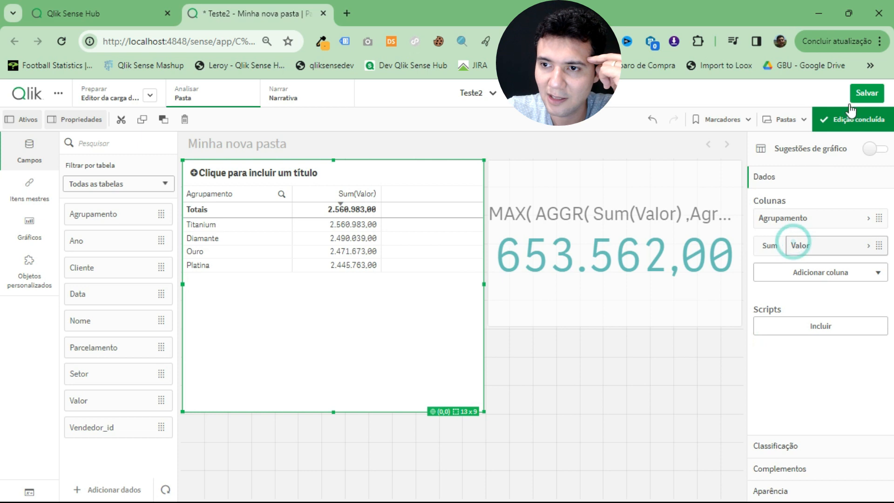
{"action": "left_click", "coordinate": [854, 120]}
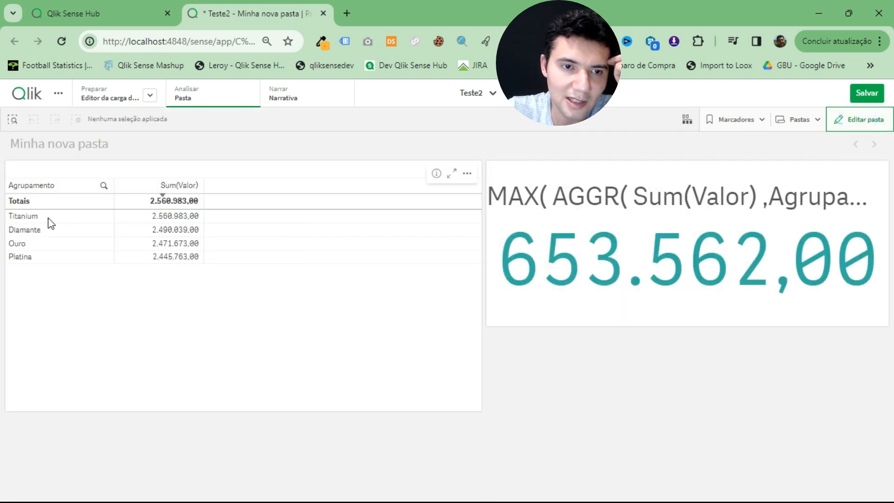
Filter Agrupamento to Titanium and Diamante, sort the table by Agrupamento, and apply the pending sort change in edit mode
{"action": "left_click_drag", "start_coordinate": [46, 219], "coordinate": [46, 226]}
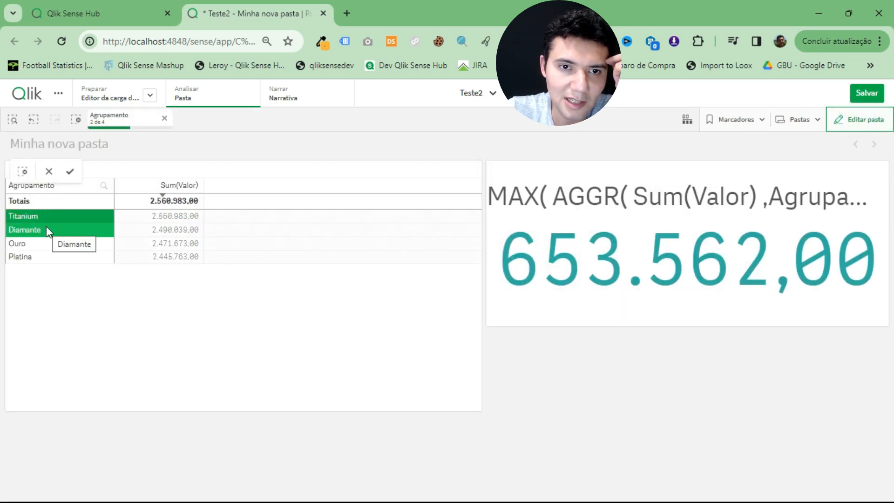
{"action": "left_click", "coordinate": [257, 143]}
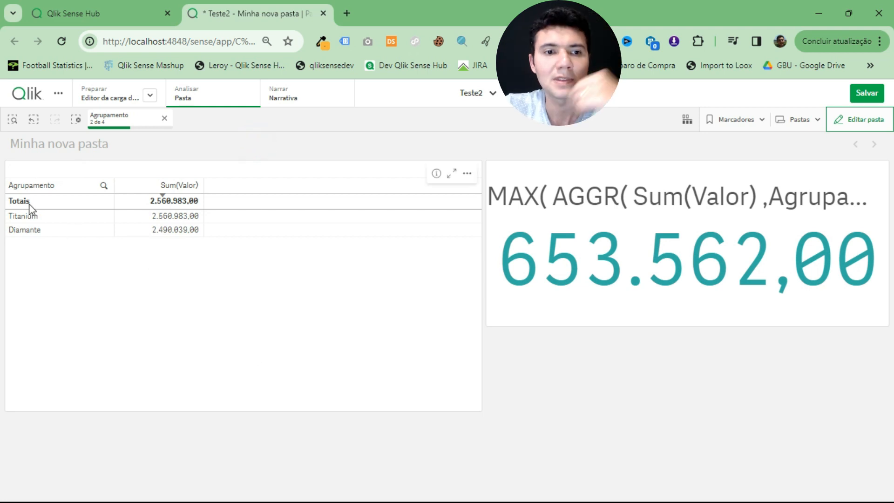
{"action": "left_click", "coordinate": [45, 185]}
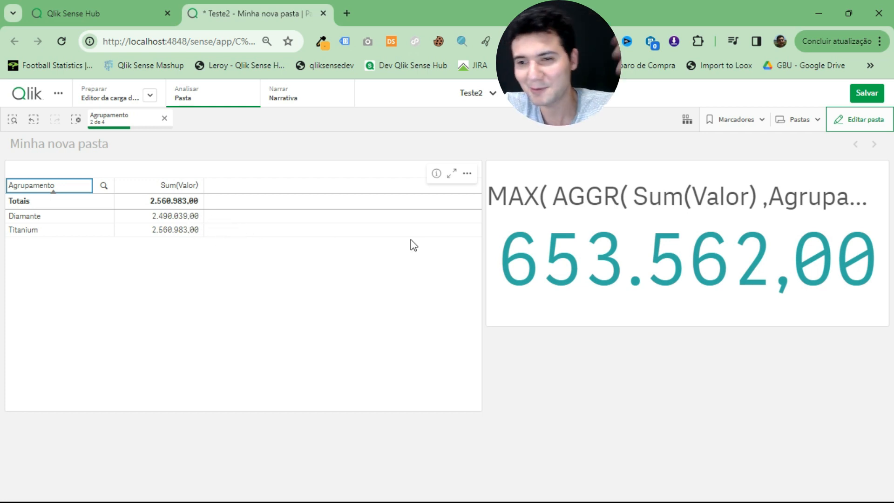
{"action": "left_click", "coordinate": [862, 120]}
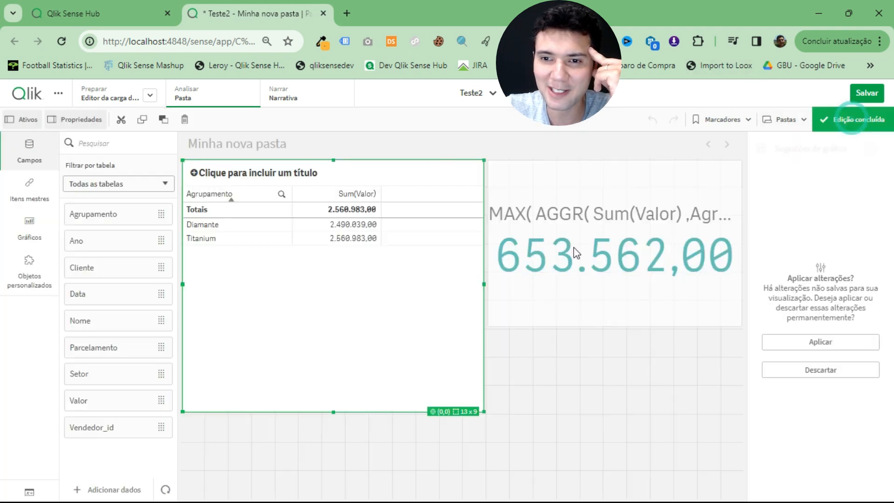
{"action": "left_click", "coordinate": [787, 341]}
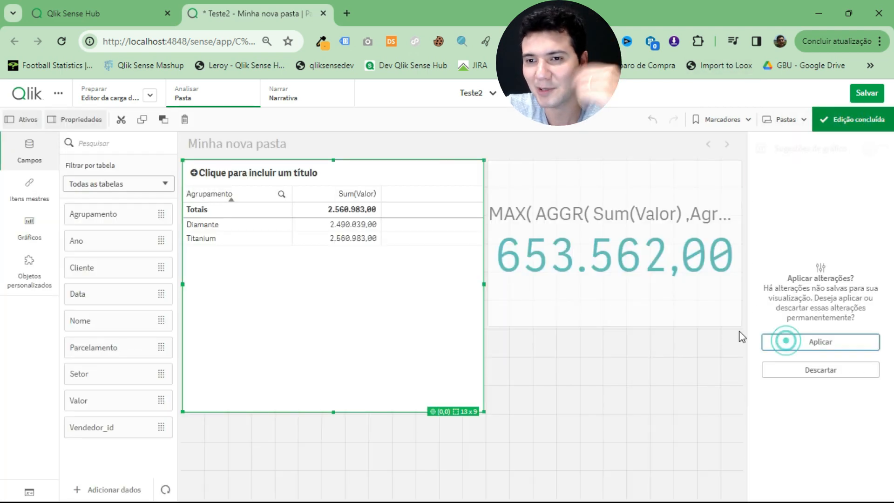
Remove Setor from the dimensions of the KPI's AGGR expression and apply it
{"action": "left_click", "coordinate": [566, 284]}
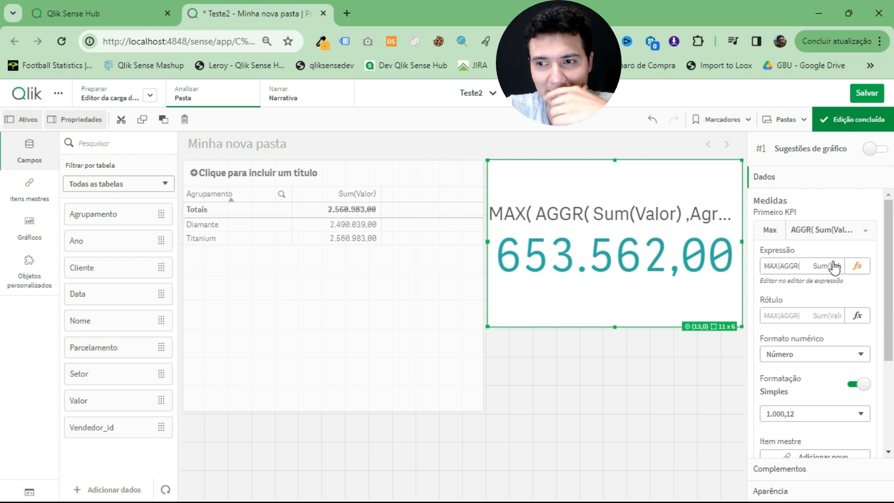
{"action": "left_click", "coordinate": [857, 266]}
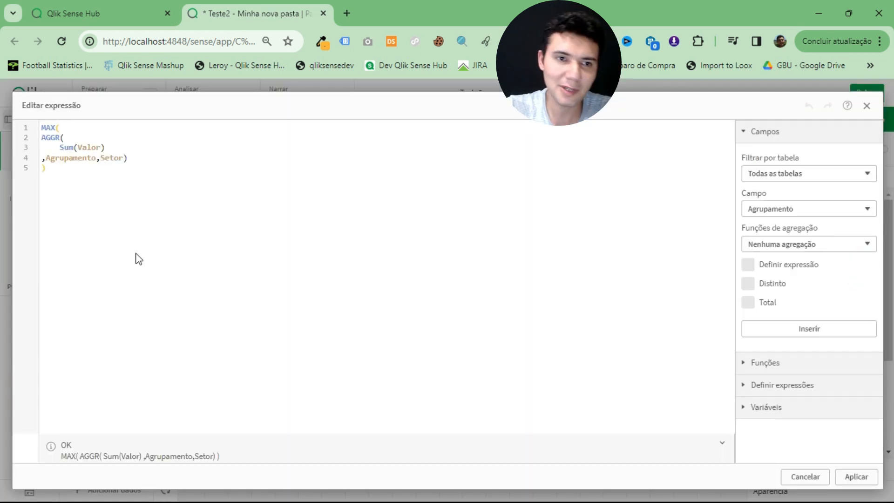
{"action": "key", "text": "Up"}
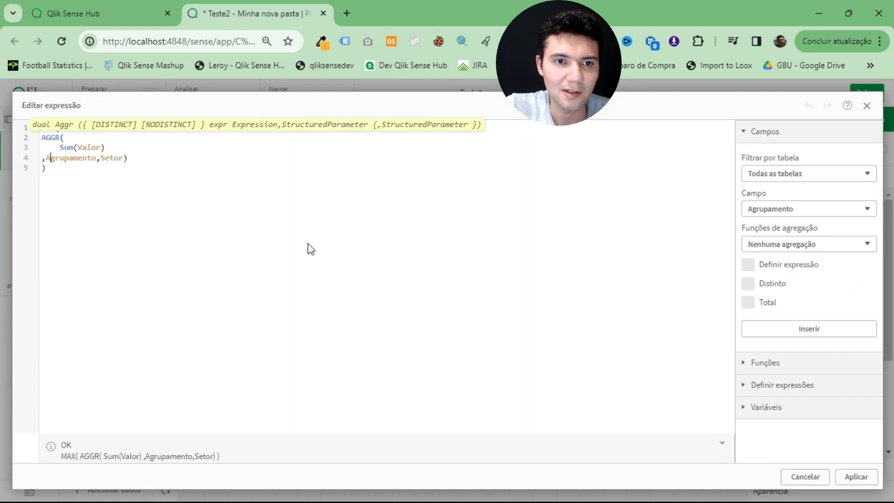
{"action": "key", "text": "shift+Right"}
{"action": "key", "text": "shift+Right"}
{"action": "key", "text": "shift+Right"}
{"action": "key", "text": "Delete"}
{"action": "left_click", "coordinate": [121, 172]}
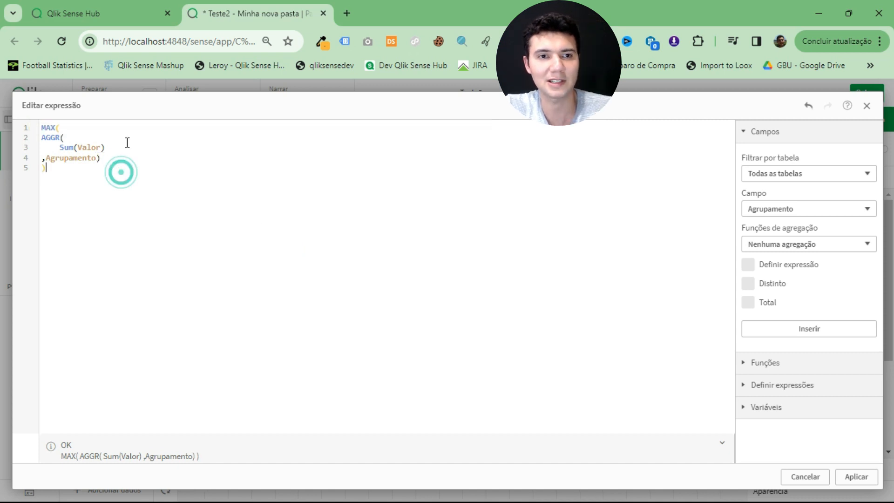
{"action": "left_click", "coordinate": [856, 476]}
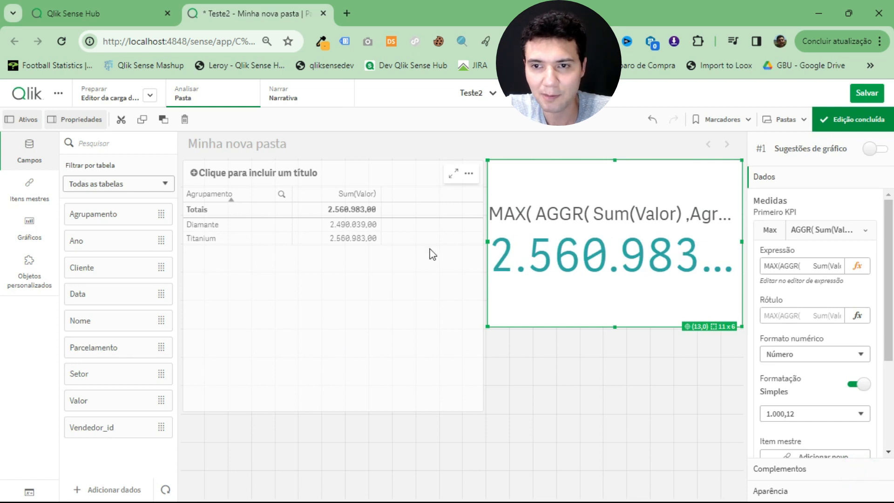
Turn the KPI's AGGR dimension into the sorted structured parameter (Agrupamento,(TEXT,ASCENDING)) in the expression editor
{"action": "left_click", "coordinate": [857, 266]}
{"action": "key", "text": "Up"}
{"action": "type", "text": "("}
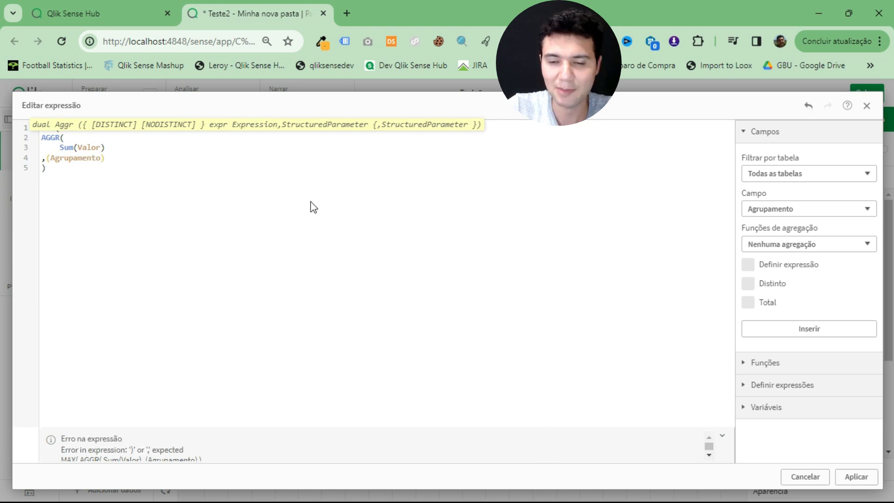
{"action": "key", "text": "ctrl+Right"}
{"action": "type", "text": ")"}
{"action": "type", "text": ",()"}
{"action": "key", "text": "ctrl+shift+End"}
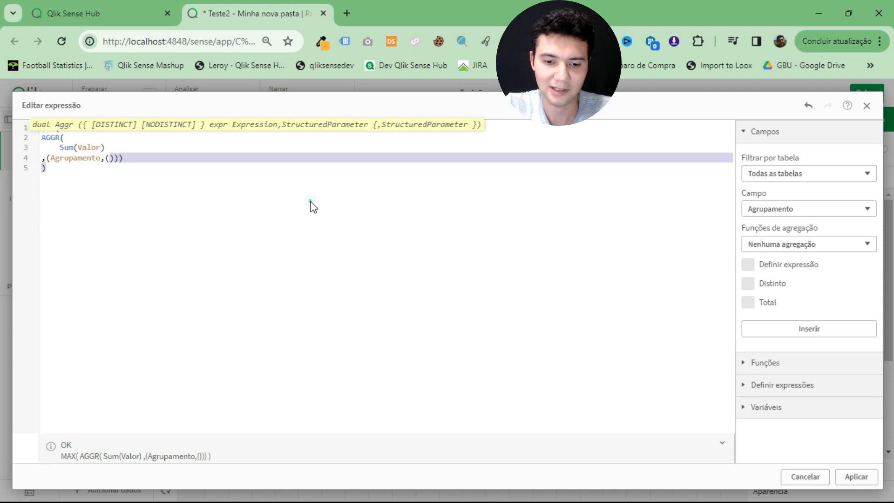
{"action": "type", "text": "TEXT,"}
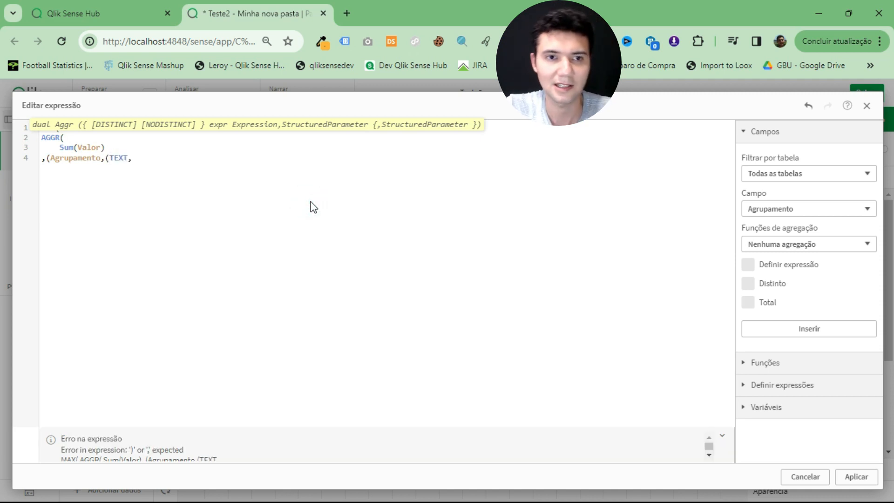
{"action": "key", "text": "ctrl+z"}
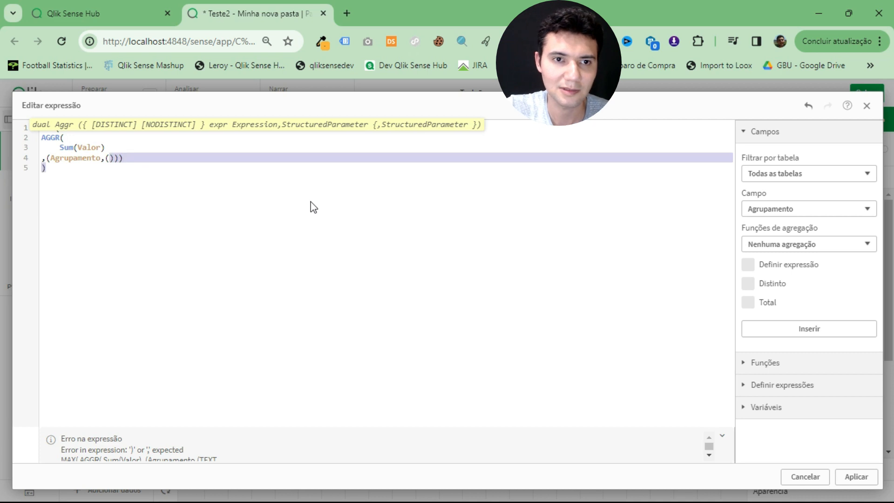
{"action": "type", "text": "TEXT,"}
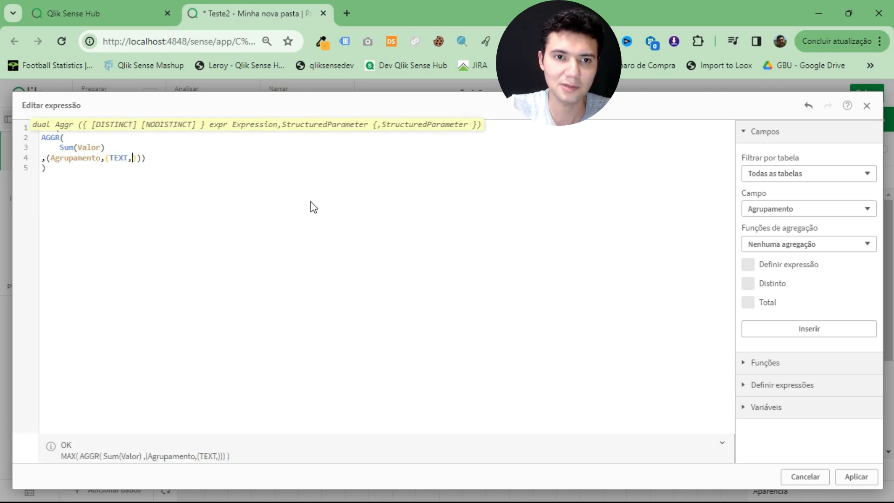
{"action": "type", "text": "ASCENDING"}
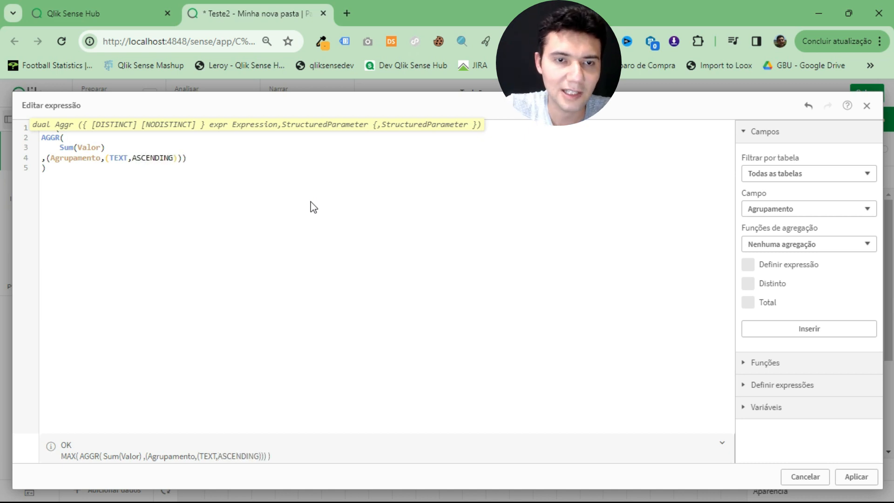
Insert rowno() before Sum(Valor) inside the KPI's AGGR expression
{"action": "key", "text": "Up"}
{"action": "key", "text": "Up"}
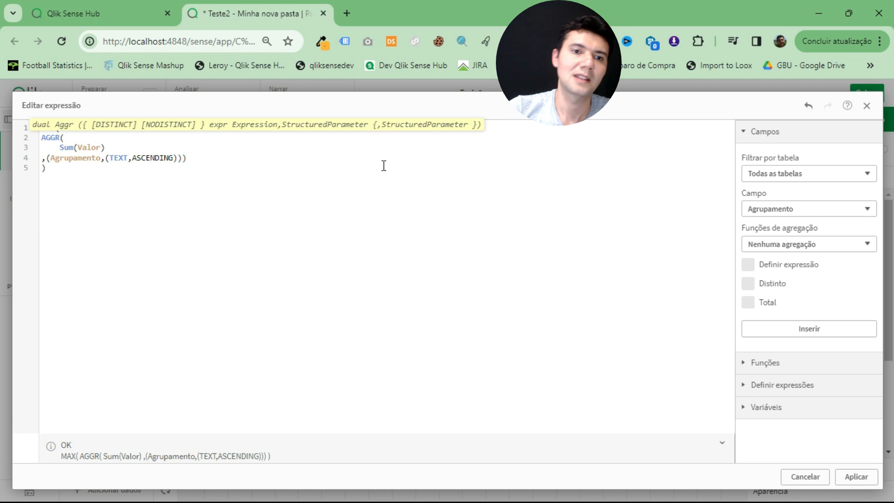
{"action": "key", "text": "Down"}
{"action": "key", "text": "Home"}
{"action": "type", "text": "rowno()"}
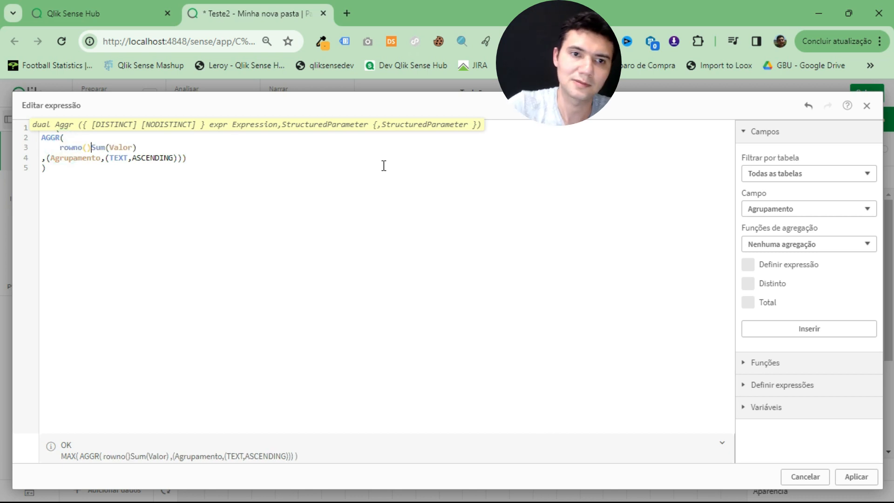
{"action": "key", "text": "ctrl+Home"}
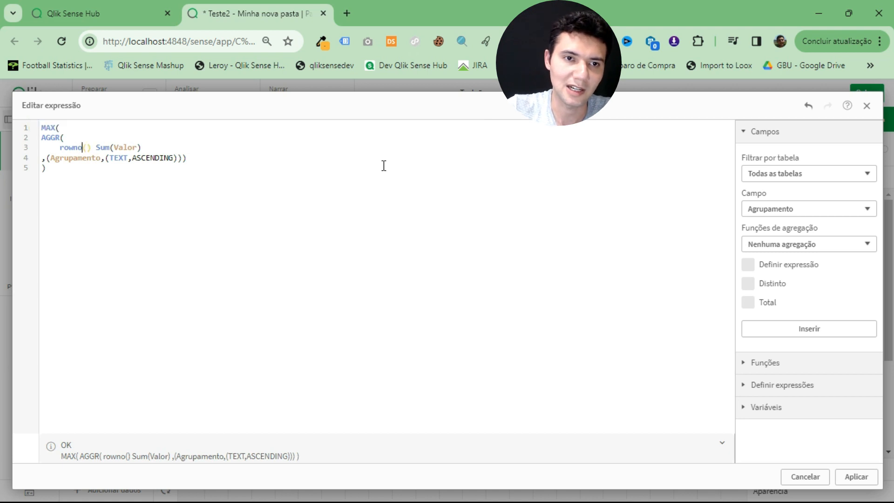
Build the conditional if(rowno()=1, Sum(Valor),-SUm(Valor)) from the existing rowno() and Sum(Valor) inside the KPI's AGGR expression
{"action": "key", "text": "Left"}
{"action": "key", "text": "Left"}
{"action": "key", "text": "Left"}
{"action": "key", "text": "Home"}
{"action": "type", "text": "if("}
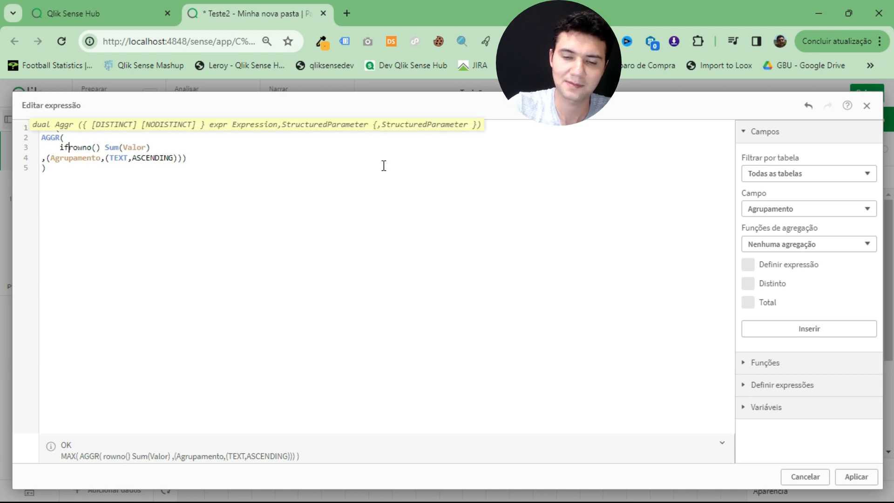
{"action": "key", "text": "Right"}
{"action": "key", "text": "Right"}
{"action": "key", "text": "Right"}
{"action": "key", "text": "Right"}
{"action": "key", "text": "Right"}
{"action": "key", "text": "Right"}
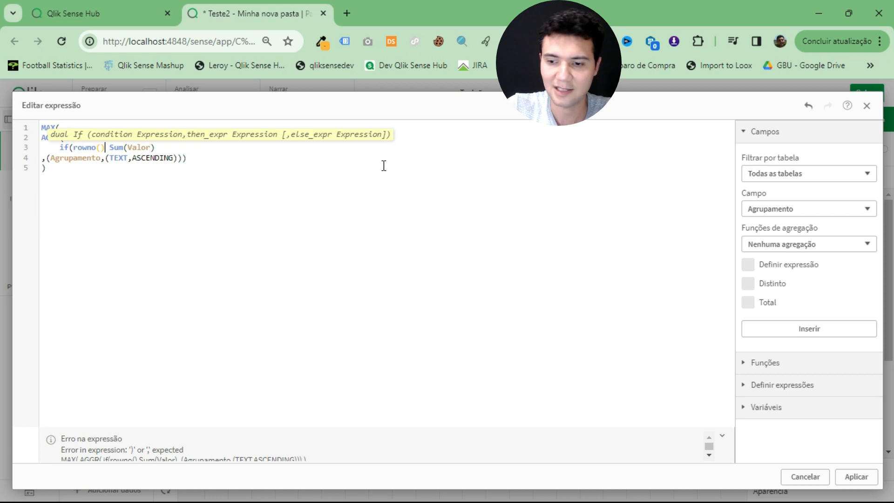
{"action": "type", "text": "=1,"}
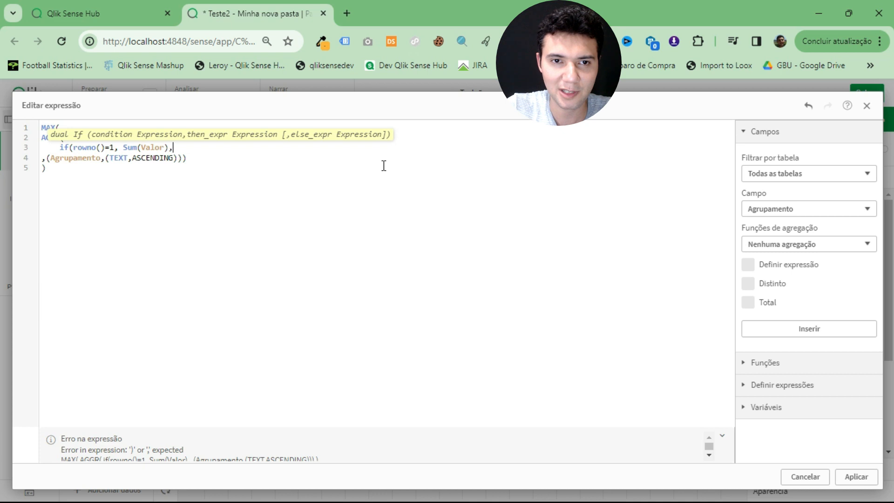
{"action": "type", "text": "SUm("}
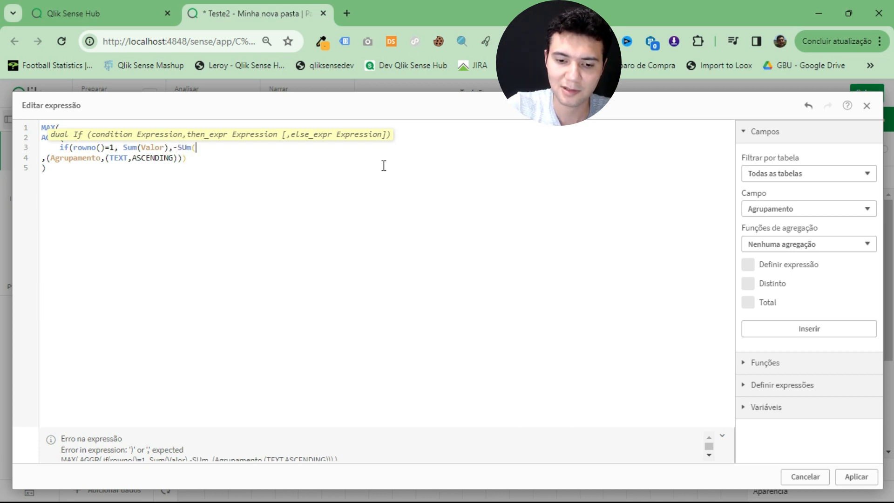
{"action": "type", "text": "Valor))"}
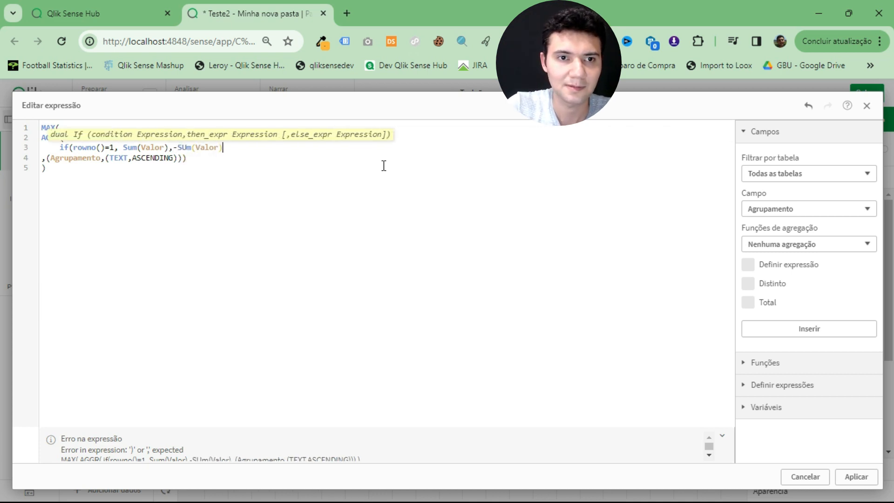
{"action": "left_click", "coordinate": [315, 200]}
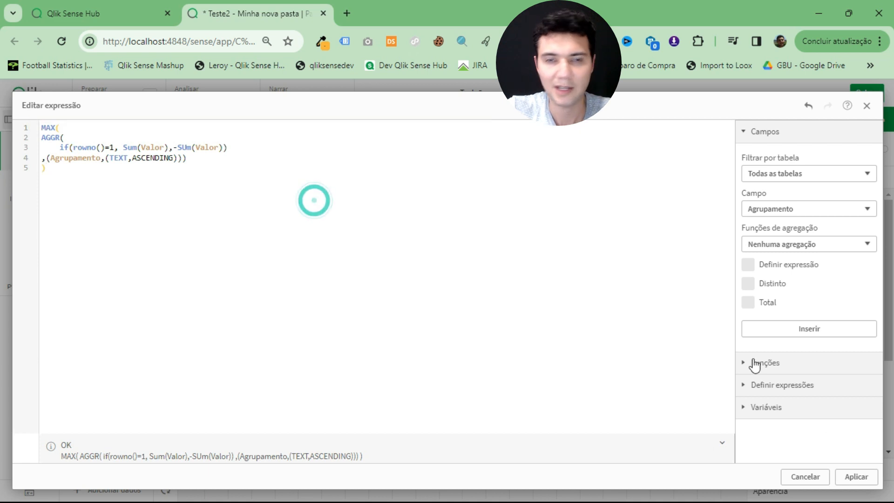
Change the KPI expression's outer aggregation to SUM and apply it
{"action": "double_click", "coordinate": [48, 127]}
{"action": "type", "text": "SUM"}
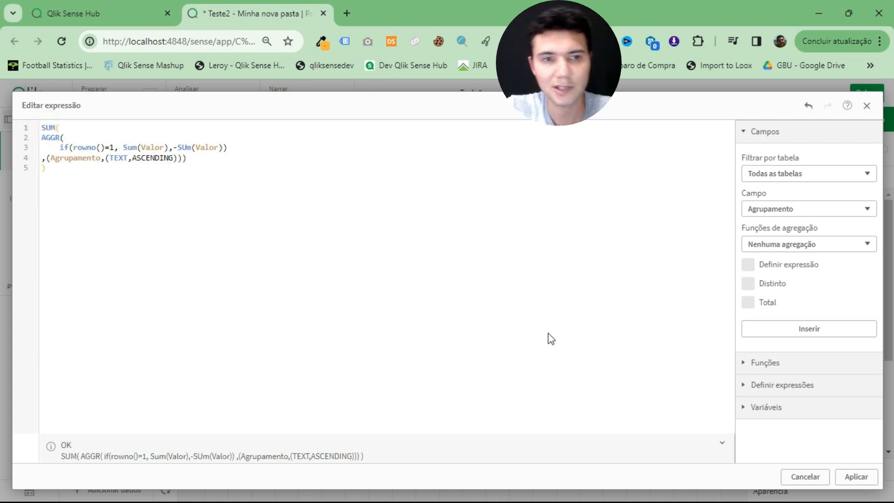
{"action": "left_click", "coordinate": [856, 477]}
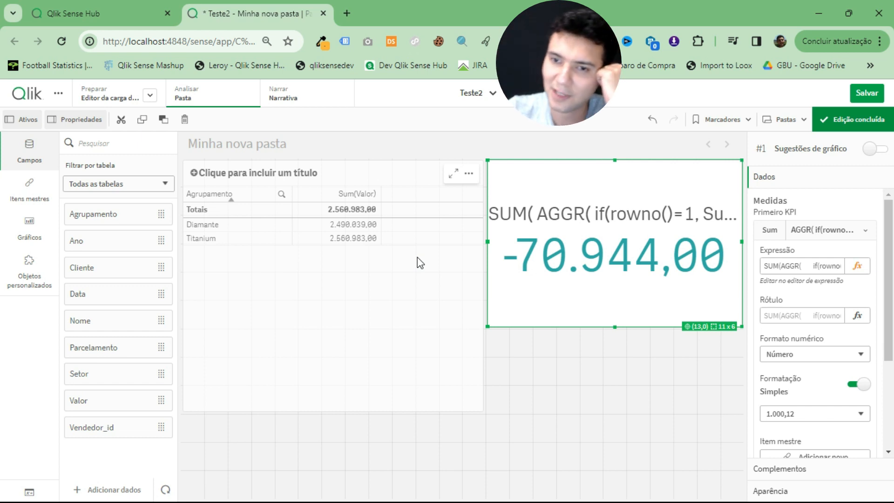
Set the sort direction of Agrupamento in the KPI's AGGR expression to DESCENDING and apply it
{"action": "left_click", "coordinate": [856, 267]}
{"action": "double_click", "coordinate": [170, 159]}
{"action": "type", "text": "DESC"}
{"action": "key", "text": "BackSpace"}
{"action": "key", "text": "BackSpace"}
{"action": "key", "text": "BackSpace"}
{"action": "key", "text": "BackSpace"}
{"action": "type", "text": "DESCENDING"}
{"action": "left_click", "coordinate": [307, 257]}
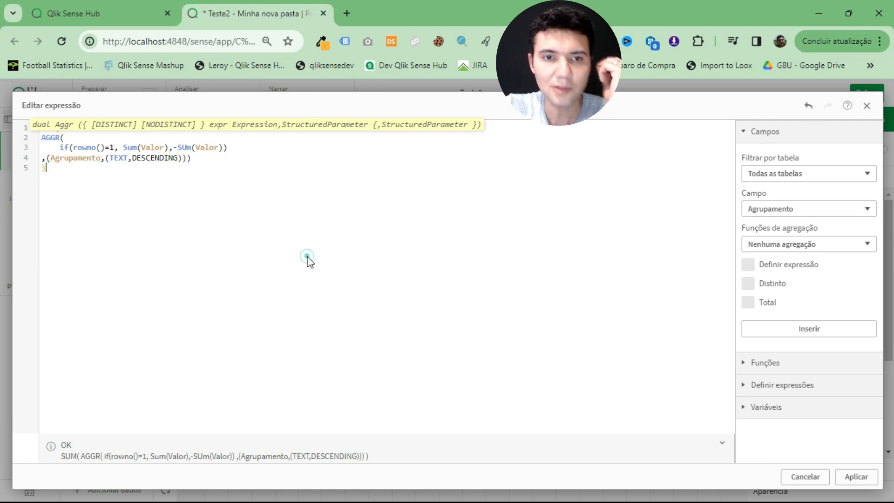
{"action": "left_click", "coordinate": [856, 476]}
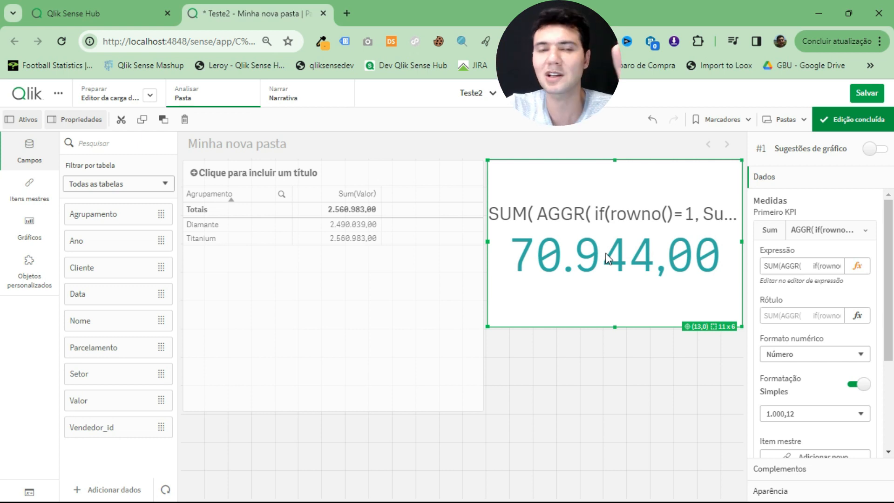
Replace the TEXT sort criterion of Agrupamento in the KPI's AGGR expression with =Sum(Valor)
{"action": "left_click", "coordinate": [856, 265]}
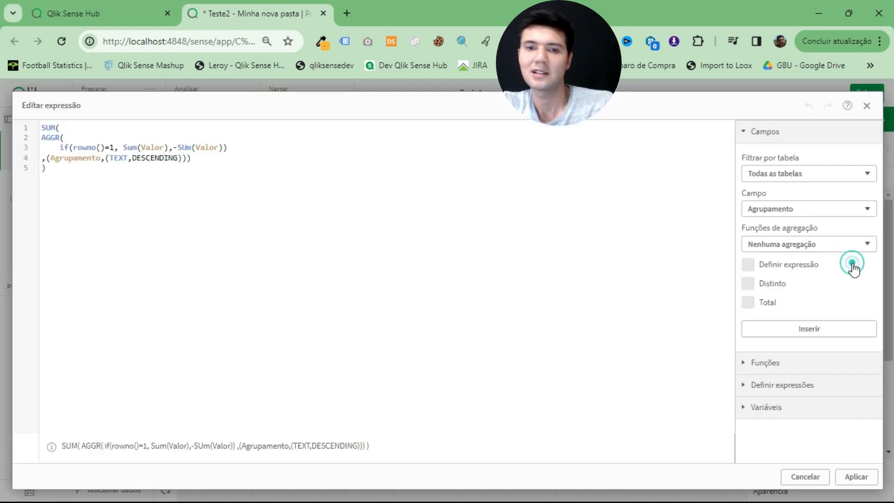
{"action": "double_click", "coordinate": [132, 147]}
{"action": "key", "text": "shift+Right"}
{"action": "key", "text": "shift+Right"}
{"action": "key", "text": "shift+Right"}
{"action": "key", "text": "shift+Right"}
{"action": "key", "text": "shift+Right"}
{"action": "key", "text": "shift+Right"}
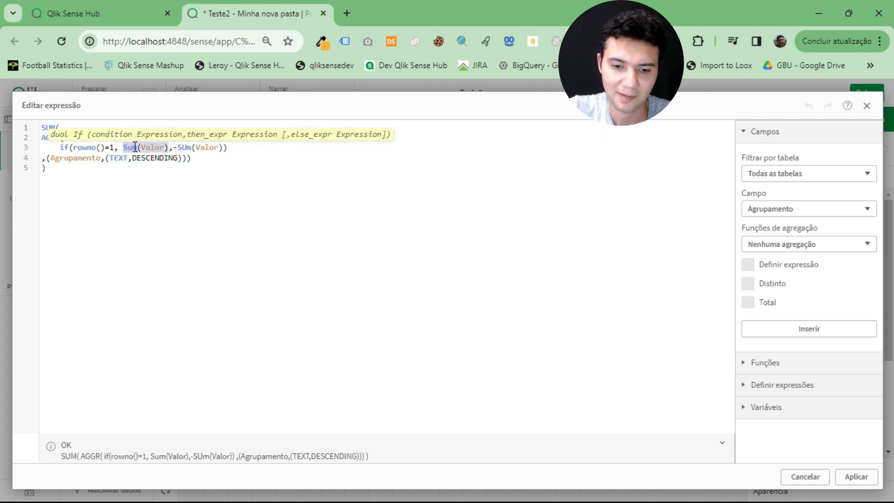
{"action": "key", "text": "Down"}
{"action": "key", "text": "shift+Left"}
{"action": "key", "text": "shift+Left"}
{"action": "key", "text": "shift+Left"}
{"action": "key", "text": "shift+Left"}
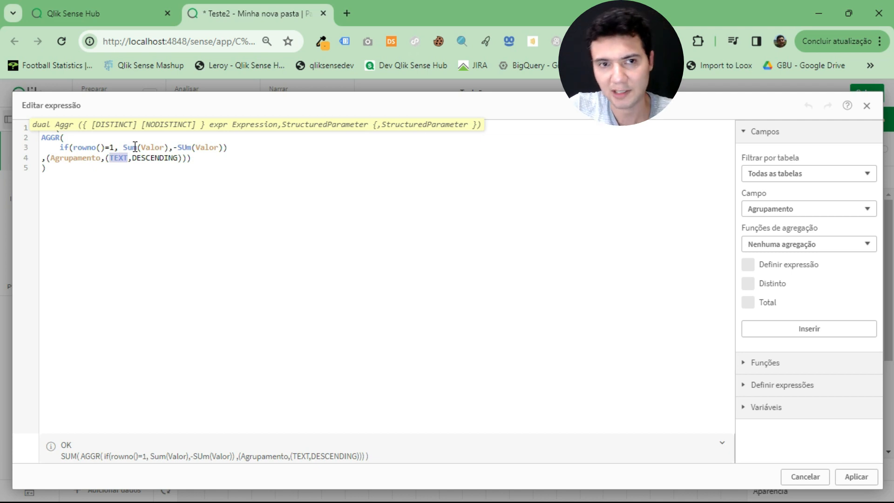
{"action": "type", "text": "="}
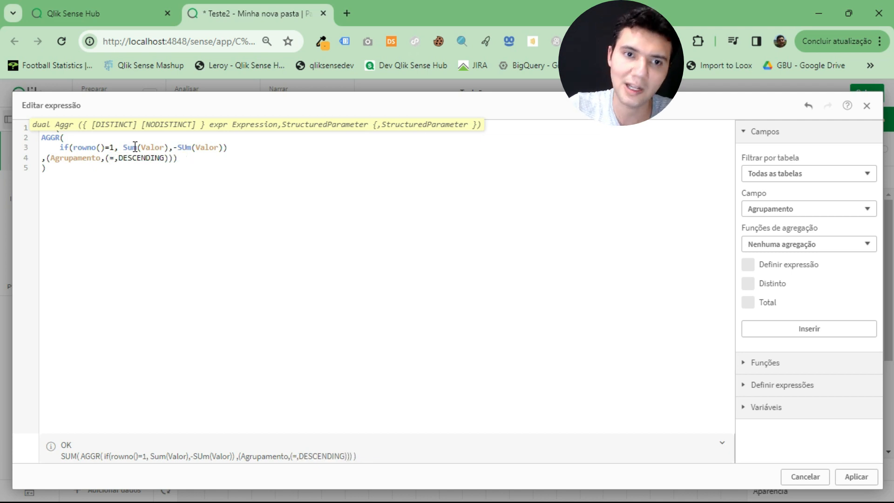
{"action": "type", "text": "Sum(Valor)"}
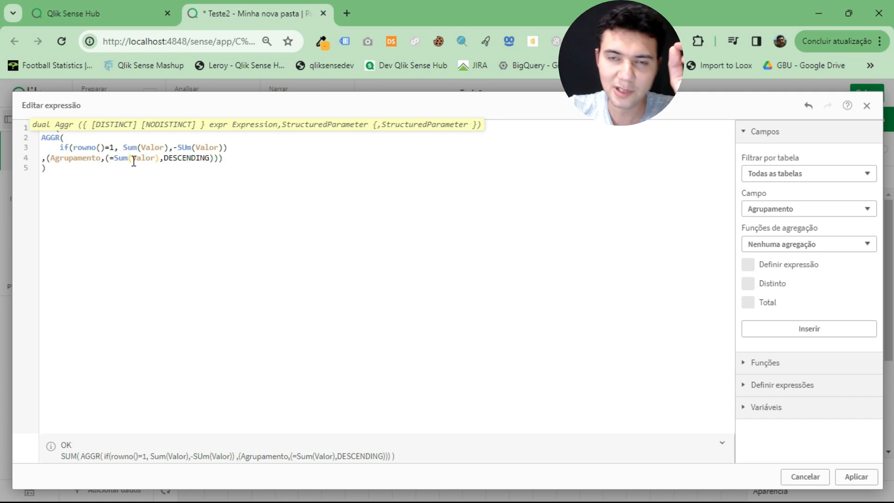
Review the sorted Agrupamento parameter, apply the KPI expression, and save the app and leave edit mode
{"action": "left_click", "coordinate": [133, 161]}
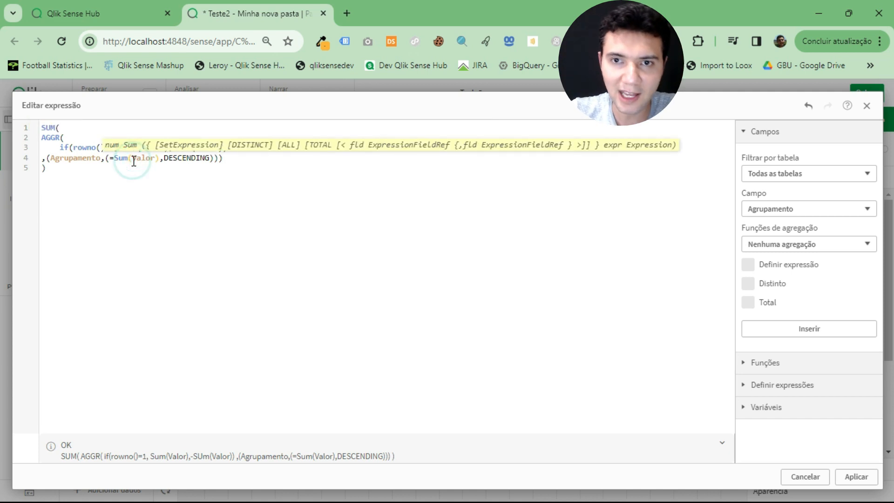
{"action": "double_click", "coordinate": [89, 159]}
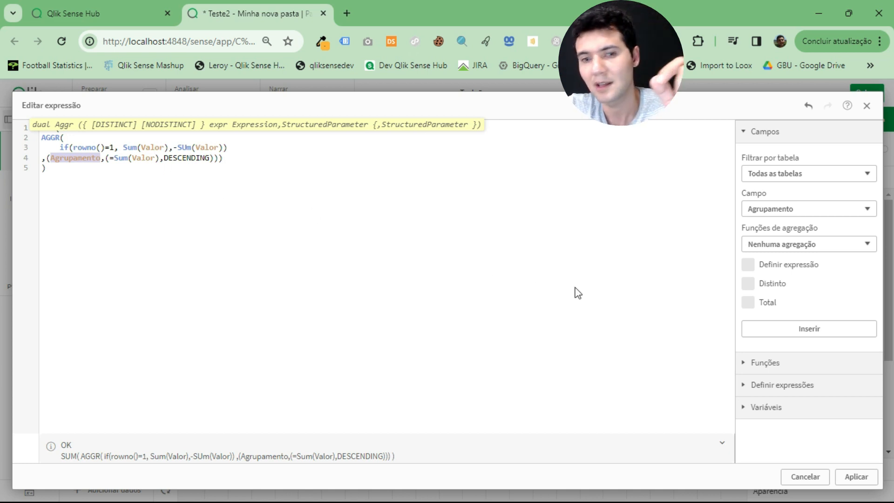
{"action": "left_click", "coordinate": [123, 160]}
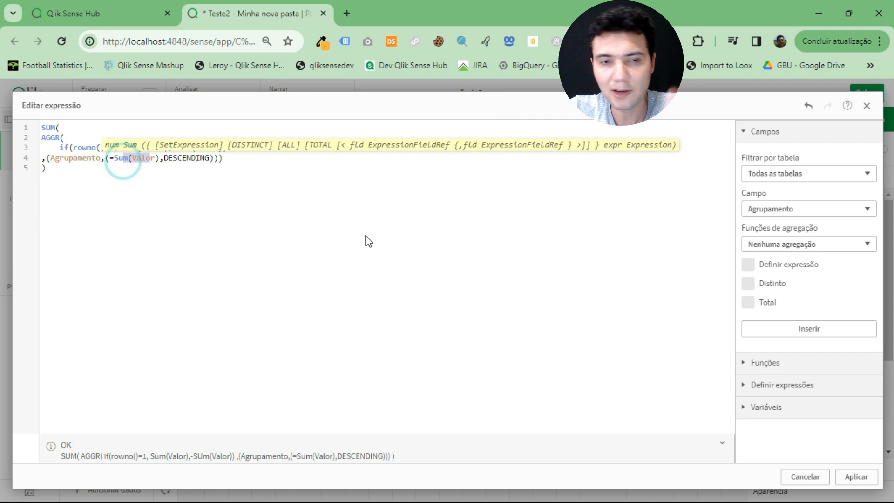
{"action": "double_click", "coordinate": [187, 157]}
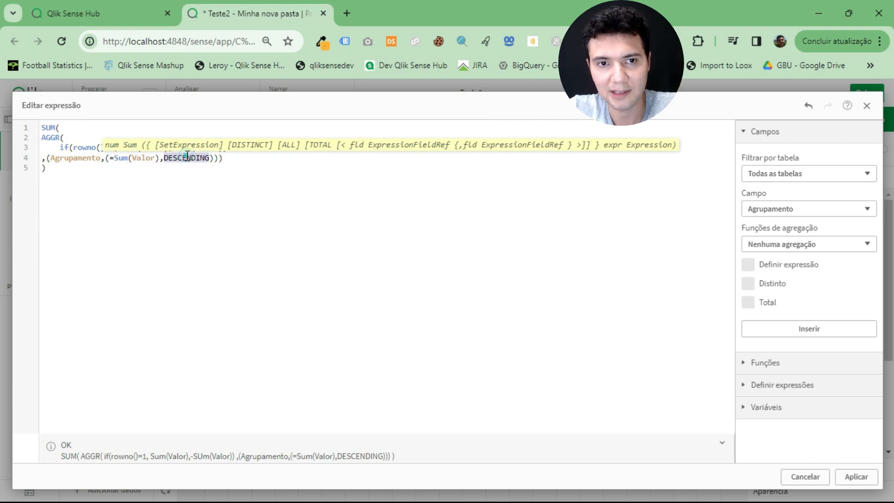
{"action": "left_click", "coordinate": [850, 476]}
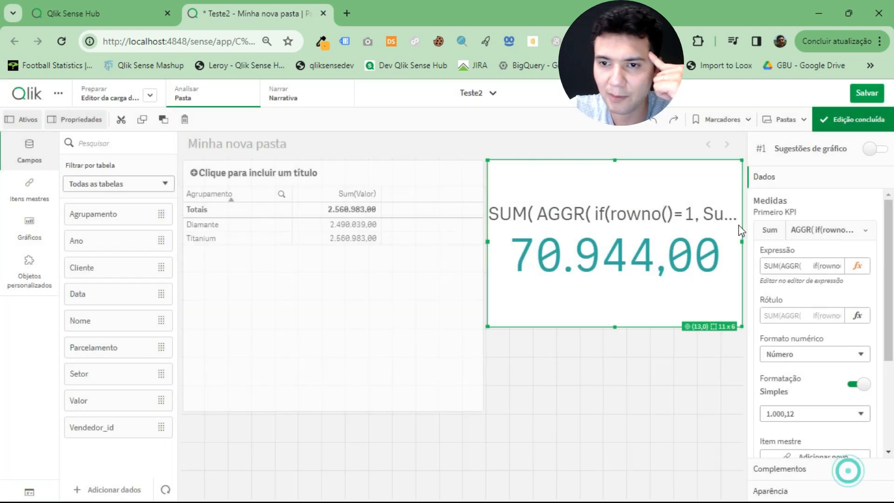
{"action": "left_click", "coordinate": [867, 93]}
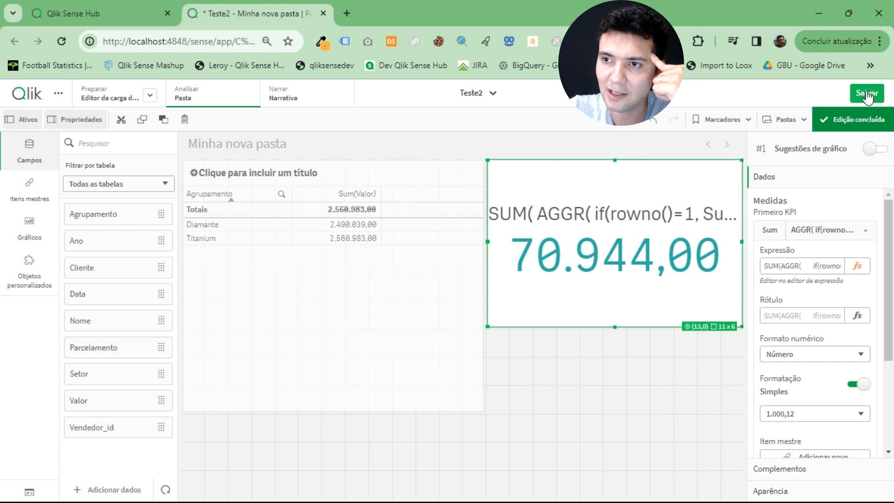
{"action": "left_click", "coordinate": [841, 119]}
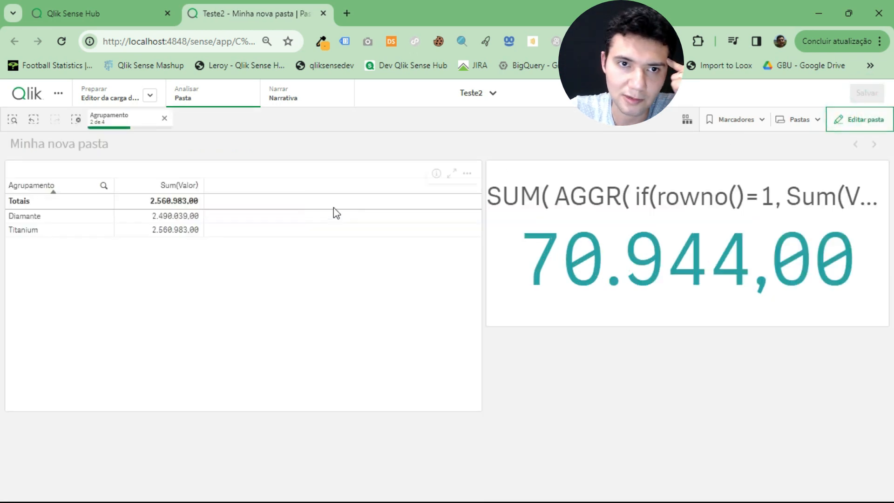
Add Ouro to the current Agrupamento selection of Diamante and Titanium
{"action": "left_click", "coordinate": [133, 118]}
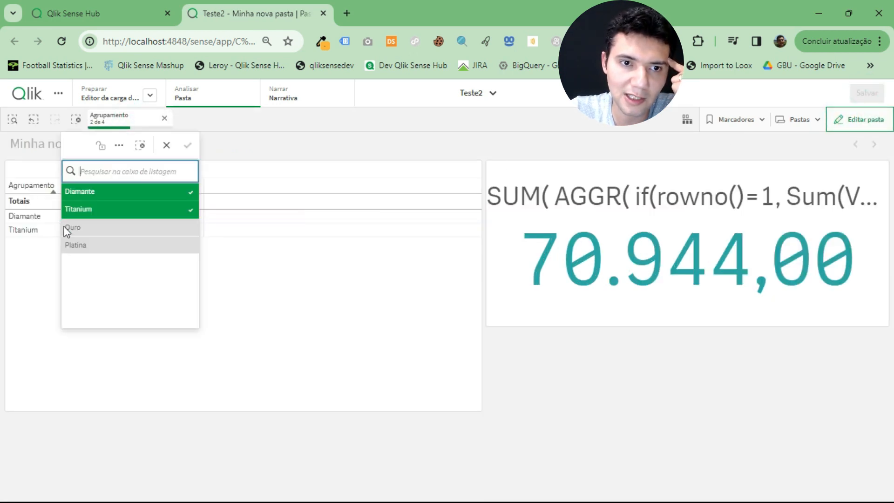
{"action": "left_click", "coordinate": [106, 229]}
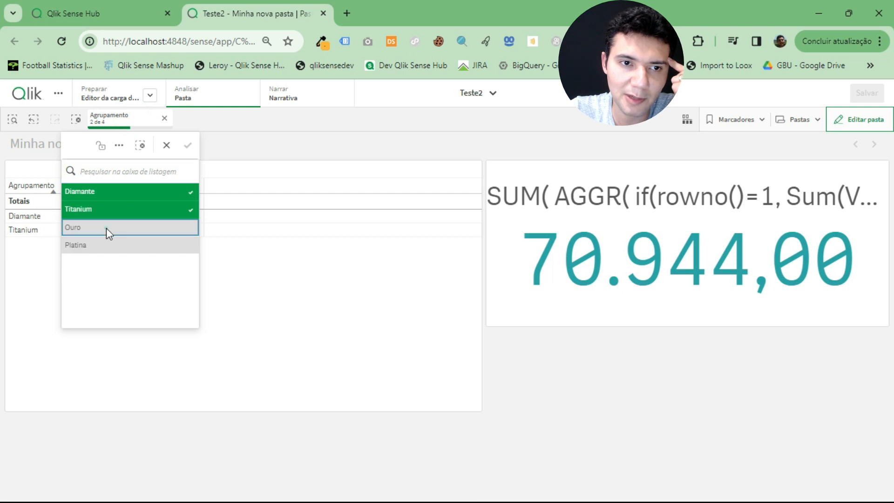
{"action": "left_click", "coordinate": [28, 305]}
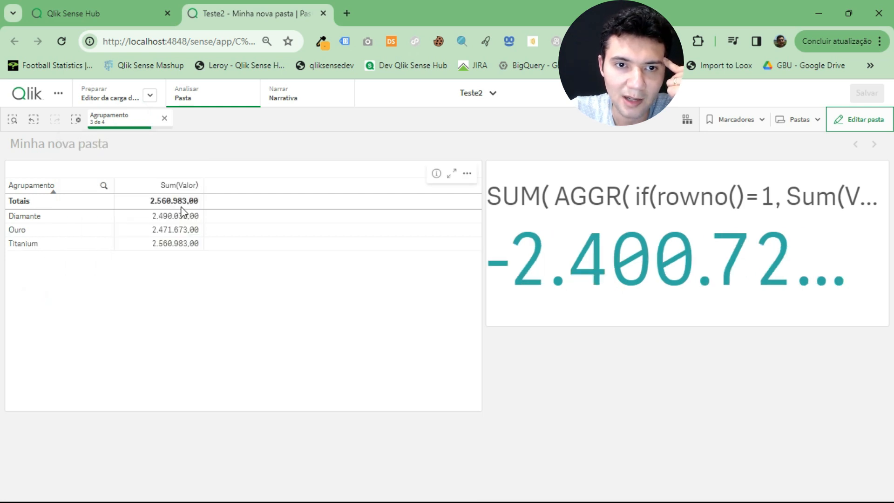
Sort the table by Sum(Valor) in descending order
{"action": "left_click", "coordinate": [162, 186]}
{"action": "left_click", "coordinate": [182, 184]}
{"action": "left_click", "coordinate": [182, 184]}
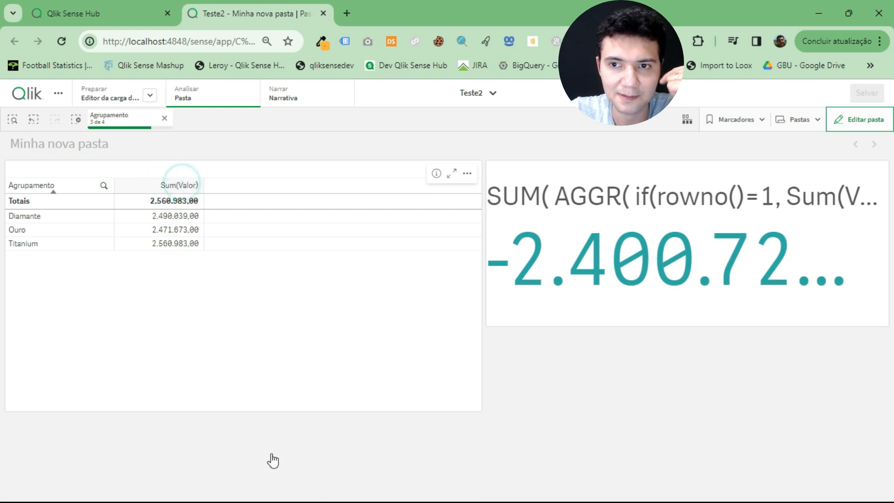
{"action": "left_click", "coordinate": [141, 182]}
{"action": "left_click", "coordinate": [141, 181]}
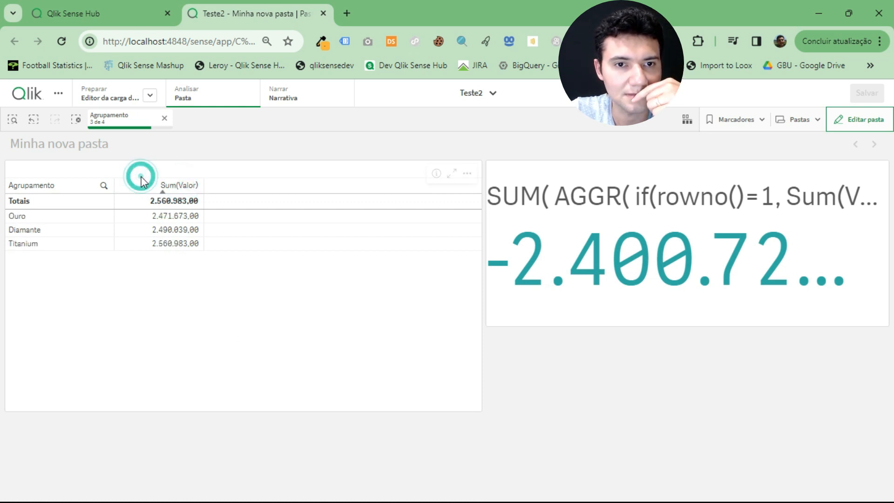
{"action": "left_click", "coordinate": [144, 186]}
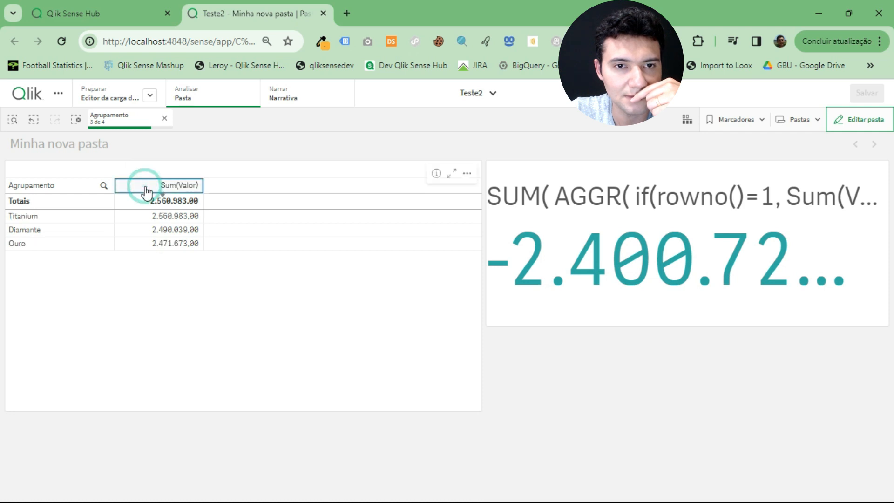
Filter Agrupamento to Titanium and Ouro from the table rows and confirm the selection
{"action": "left_click", "coordinate": [40, 216]}
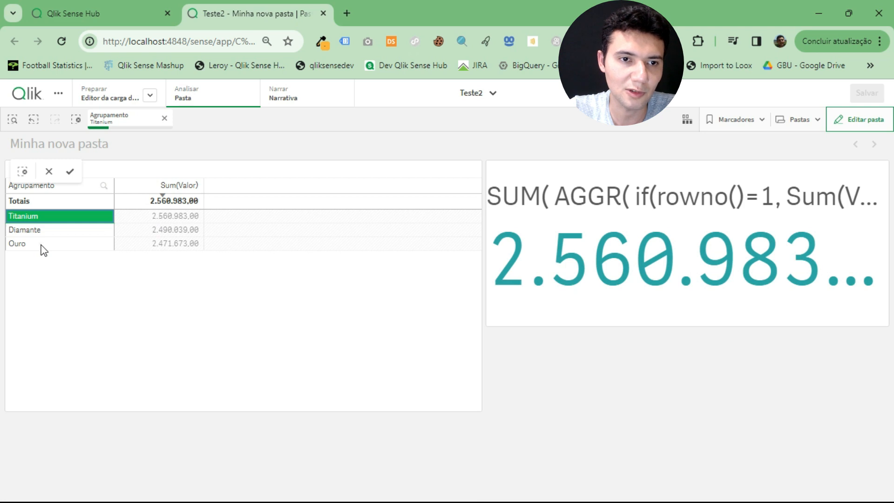
{"action": "left_click", "coordinate": [40, 244]}
{"action": "left_click", "coordinate": [51, 215]}
{"action": "left_click", "coordinate": [69, 171]}
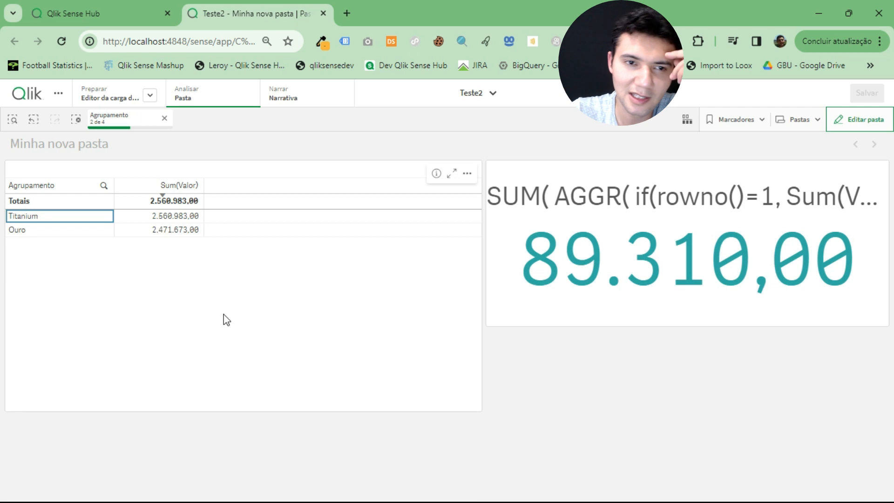
Change the Agrupamento filter to Diamante and Ouro and confirm the selection
{"action": "left_click", "coordinate": [119, 124]}
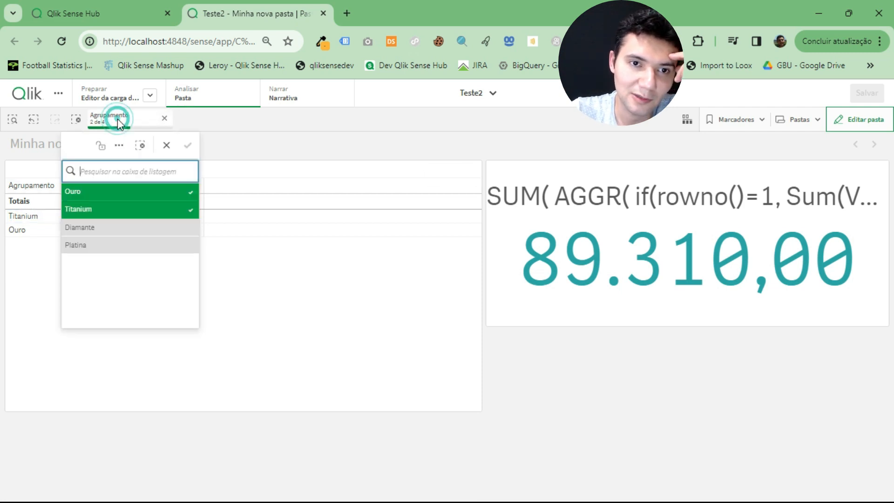
{"action": "left_click", "coordinate": [100, 229]}
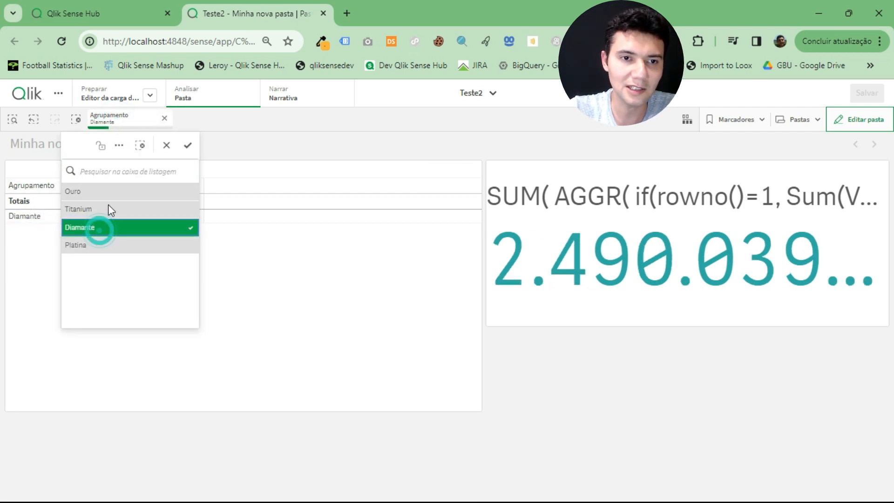
{"action": "left_click", "coordinate": [121, 190]}
{"action": "left_click", "coordinate": [187, 145]}
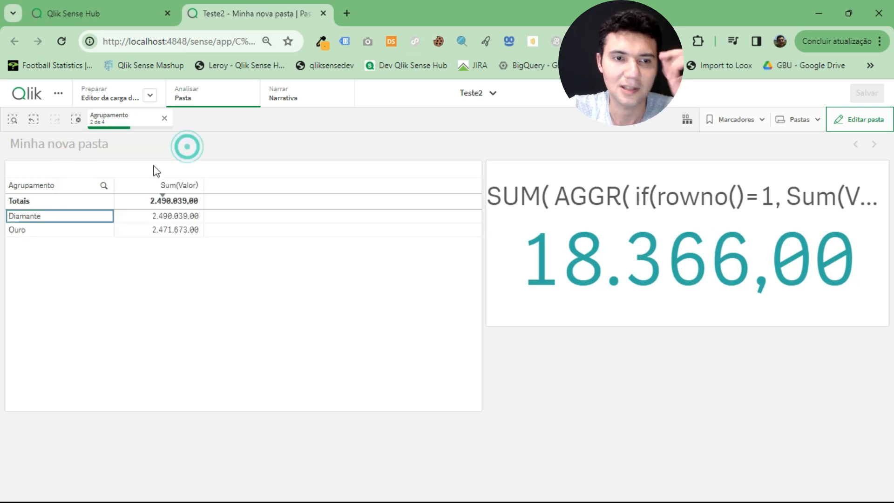